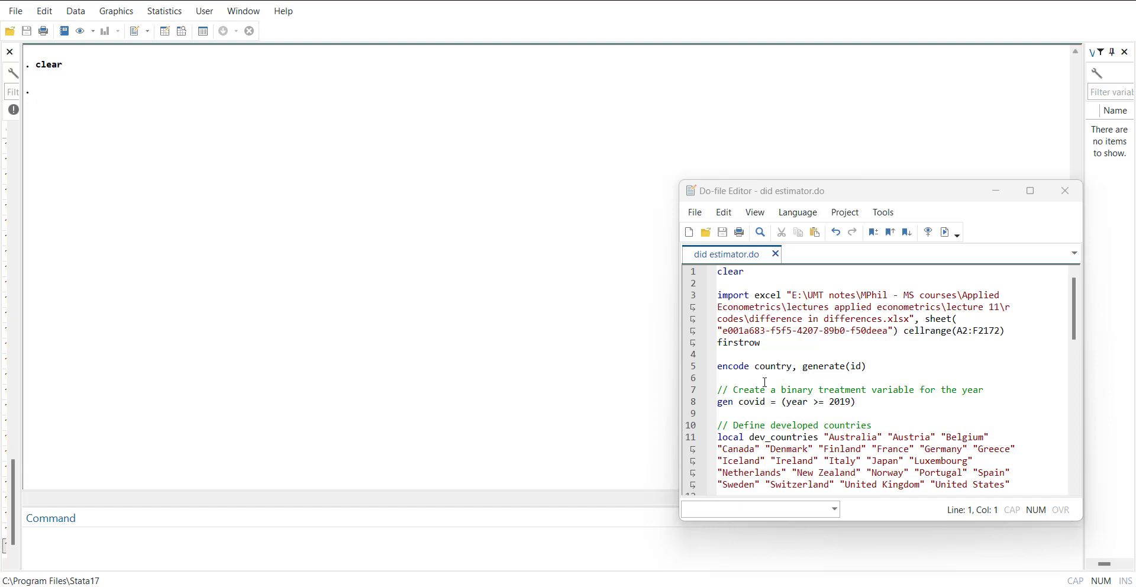
Run the do-file lines that clear memory and import difference in differences.xlsx, cell range A2:F2172, with first-row variable names
click(795, 343)
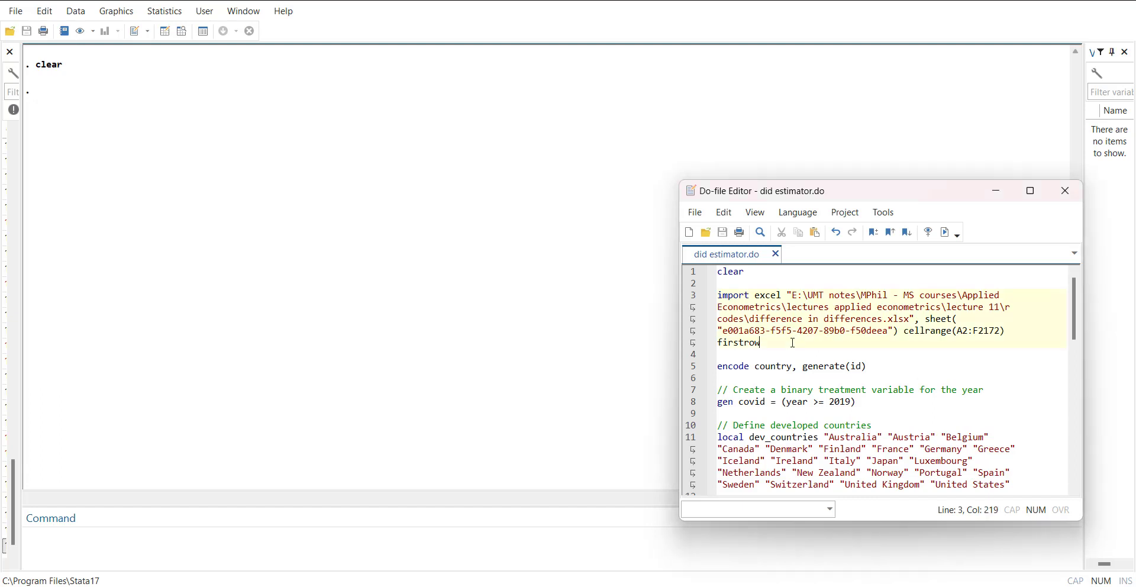
drag(795, 343, 713, 274)
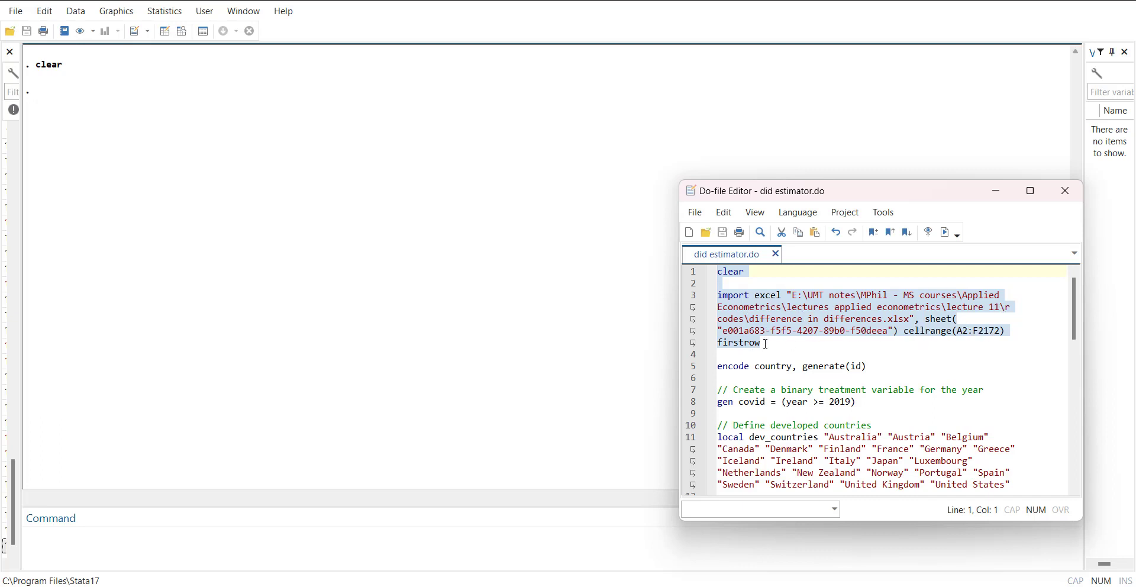
click(946, 232)
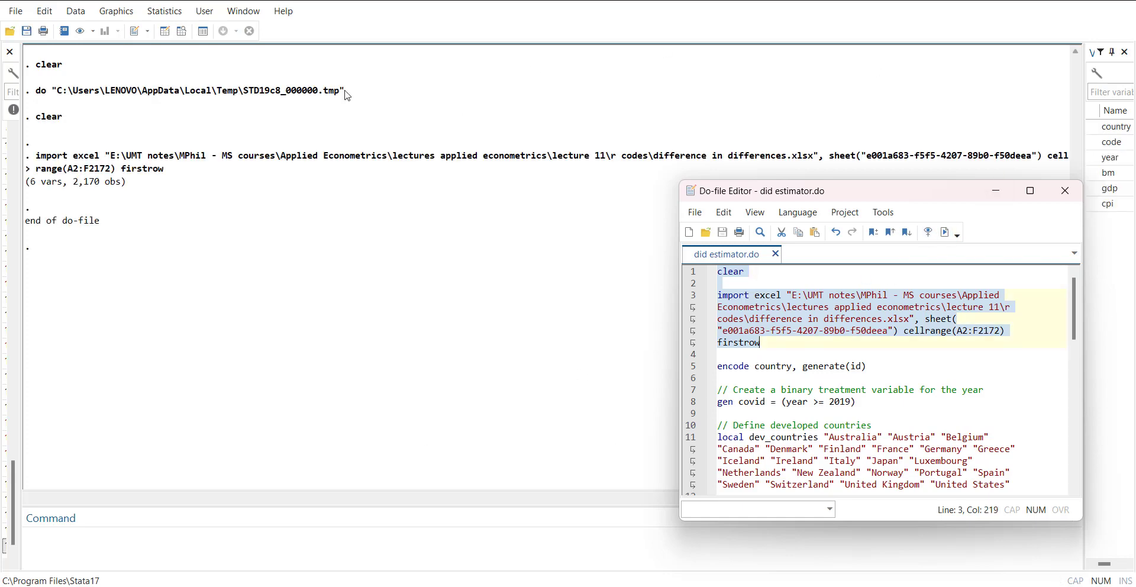
Inspect the imported country data in the data editor, close it and bring the do-file back up
click(167, 46)
click(165, 31)
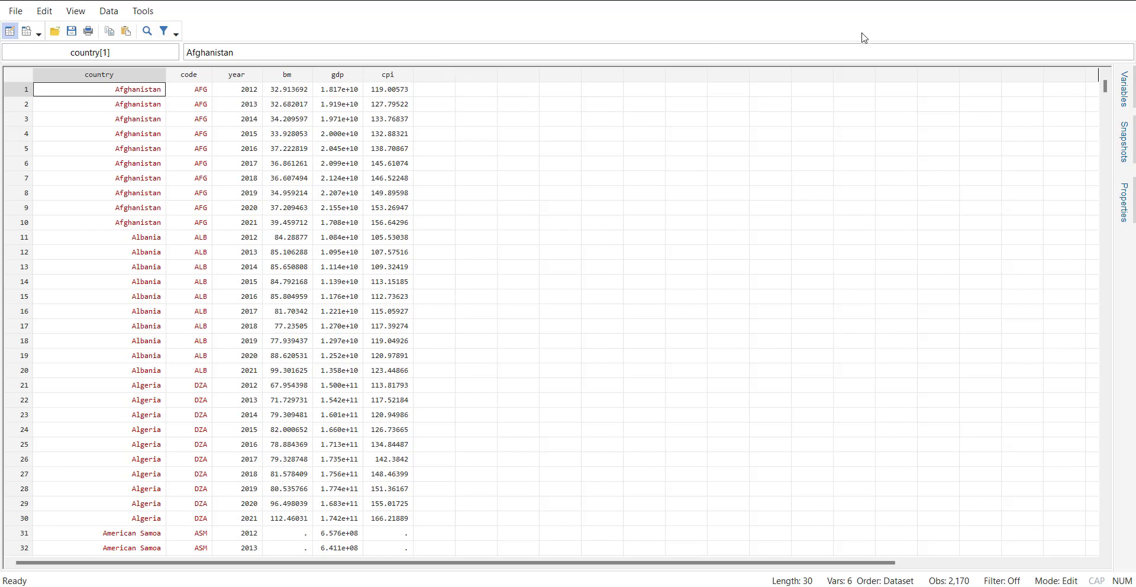
click(1121, 3)
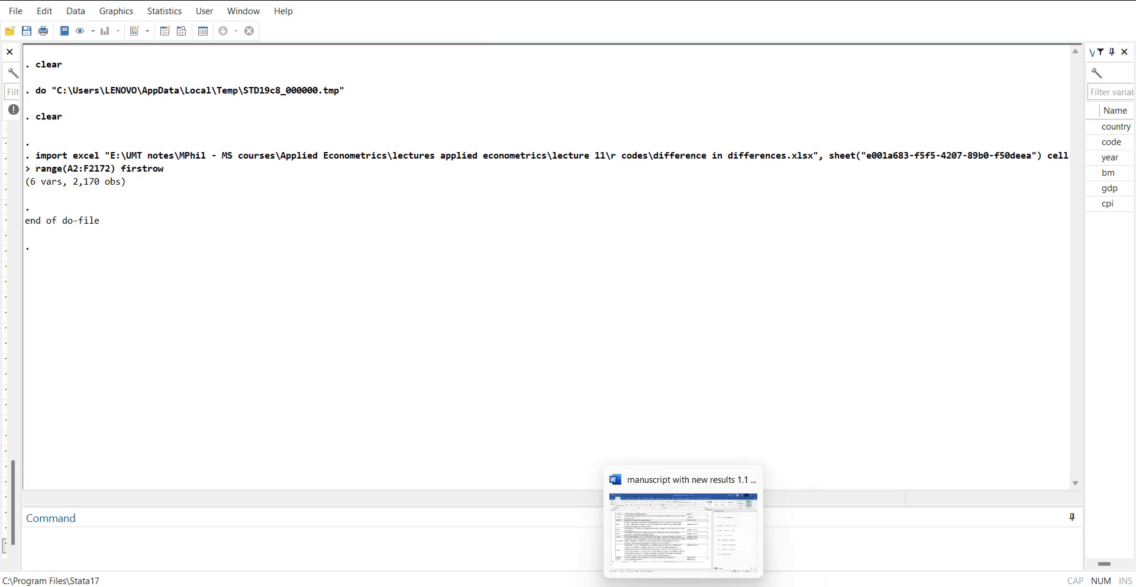
click(734, 521)
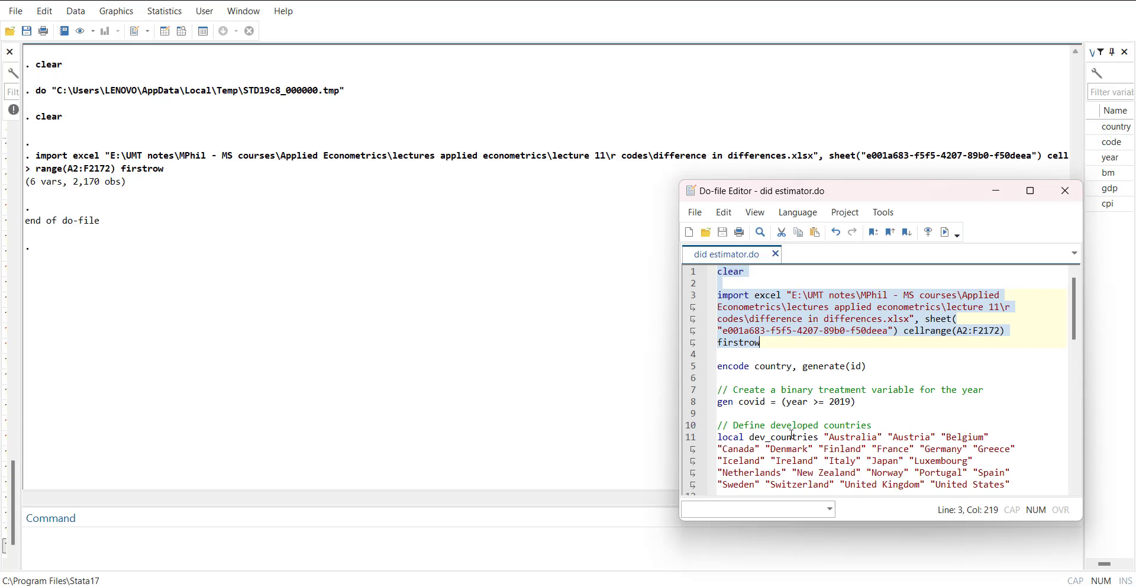
Run the do-file lines that encode country into id and generate covid for years from 2019 onward
click(690, 370)
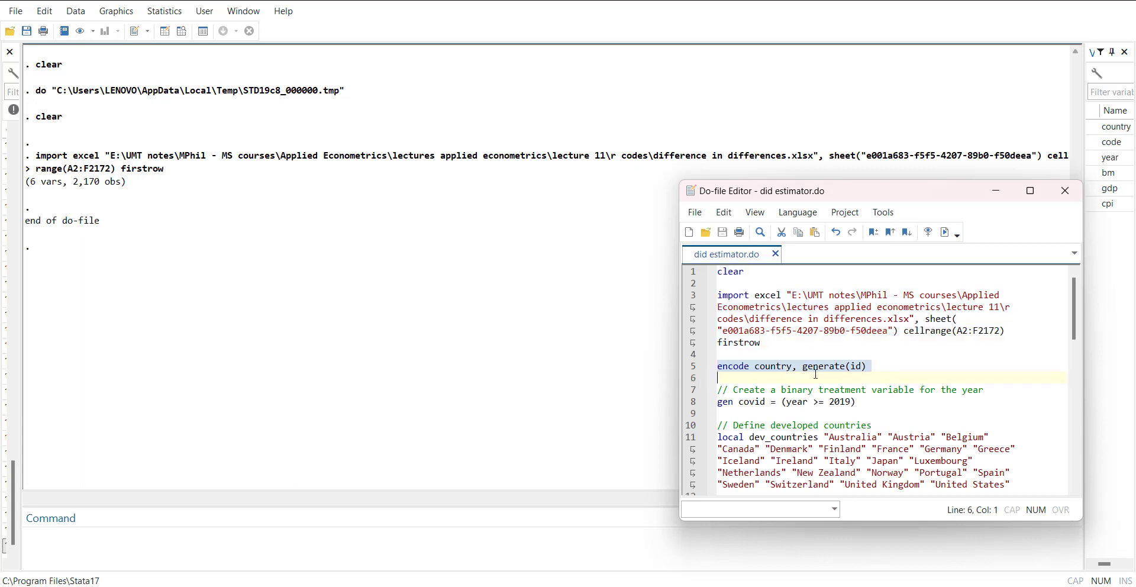
click(946, 232)
scroll(902, 410, down, 2)
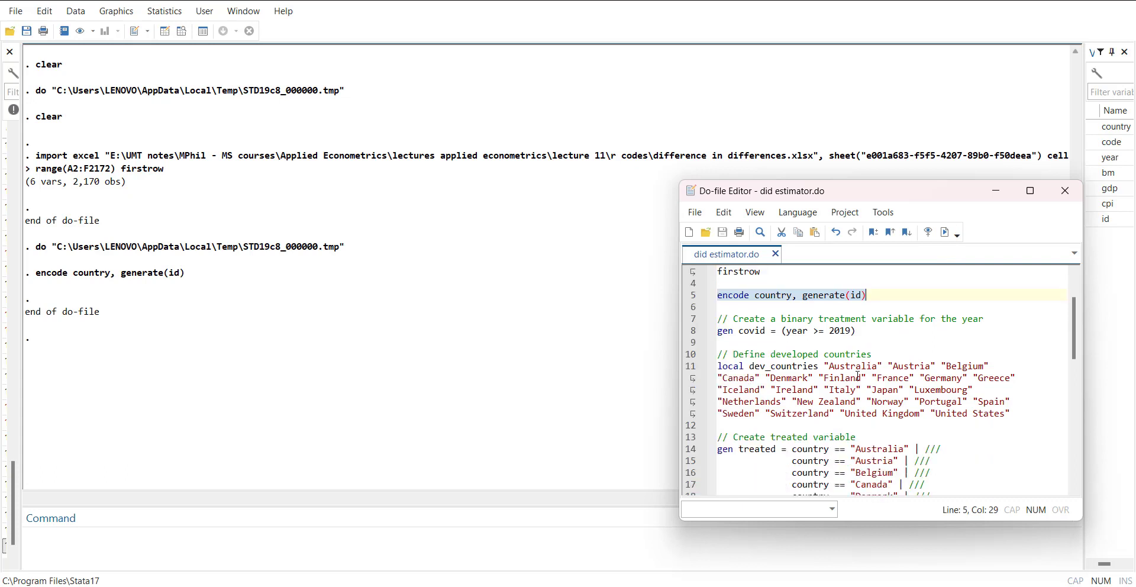
click(882, 342)
drag(882, 342, 718, 320)
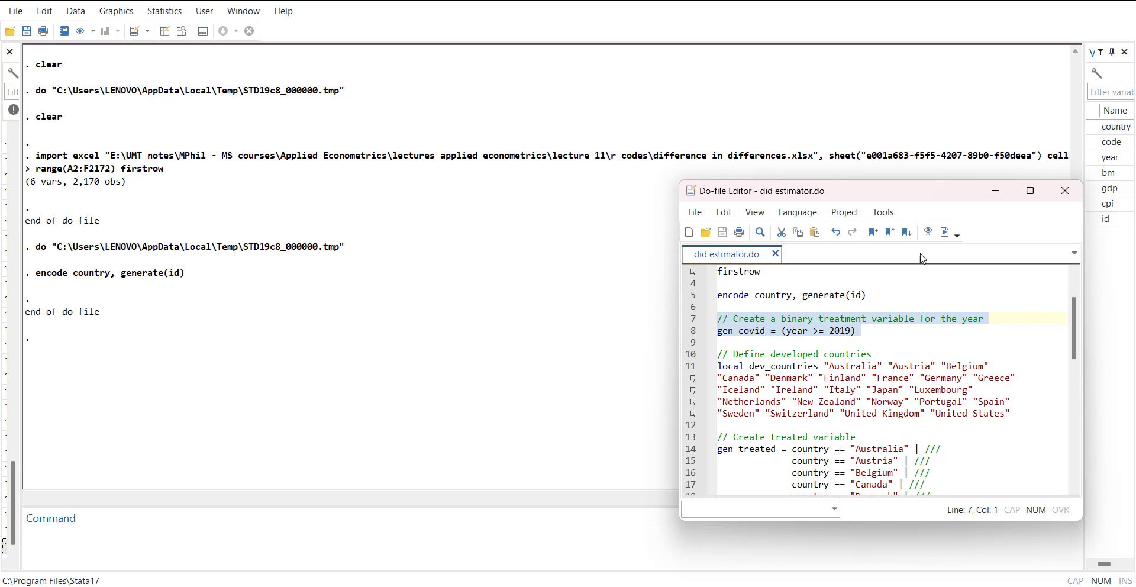
click(946, 232)
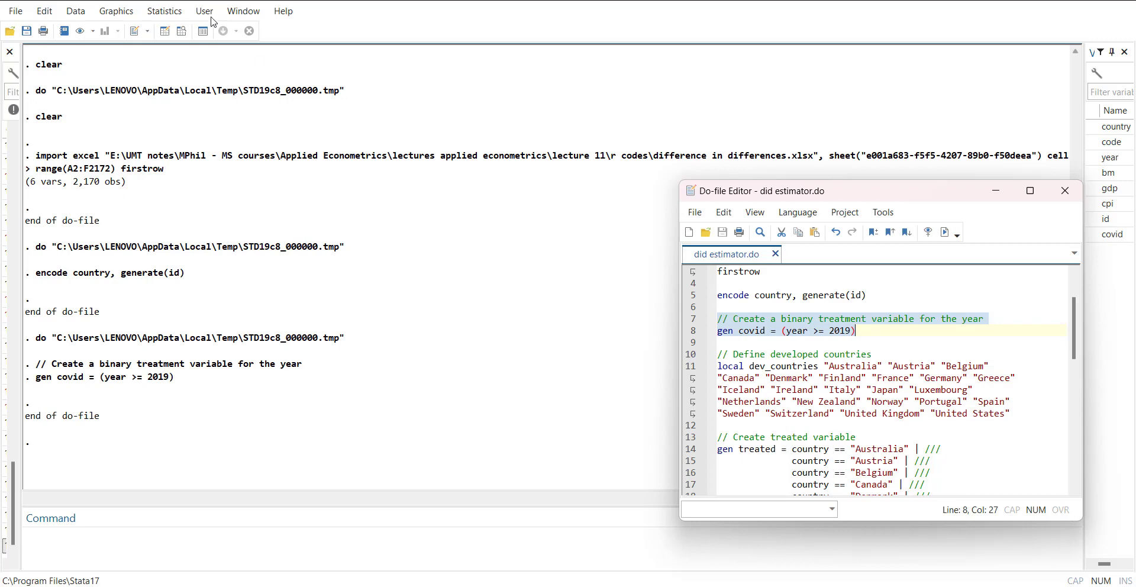
Check the covid values against the years in the dataset for several countries and return to the do-file
click(173, 35)
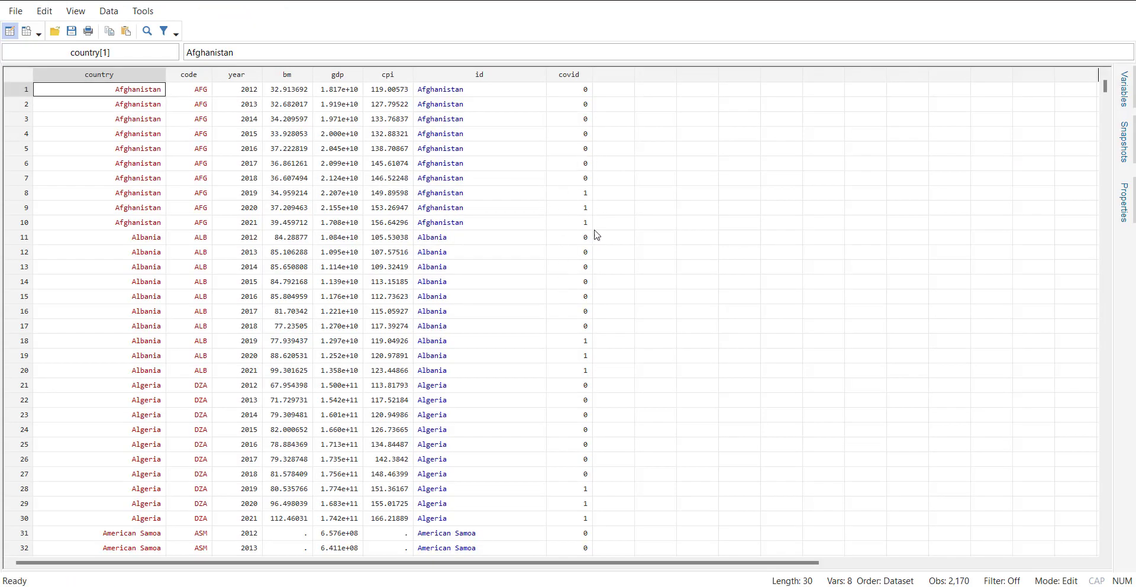
scroll(583, 422, down, 20)
scroll(583, 422, down, 6)
click(582, 427)
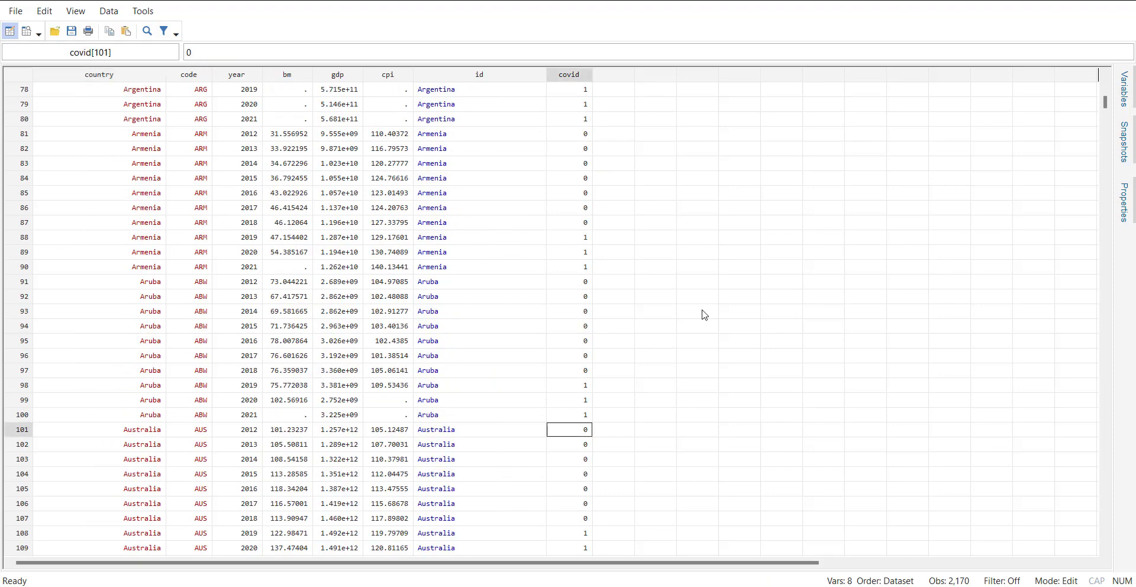
click(1119, 4)
click(685, 571)
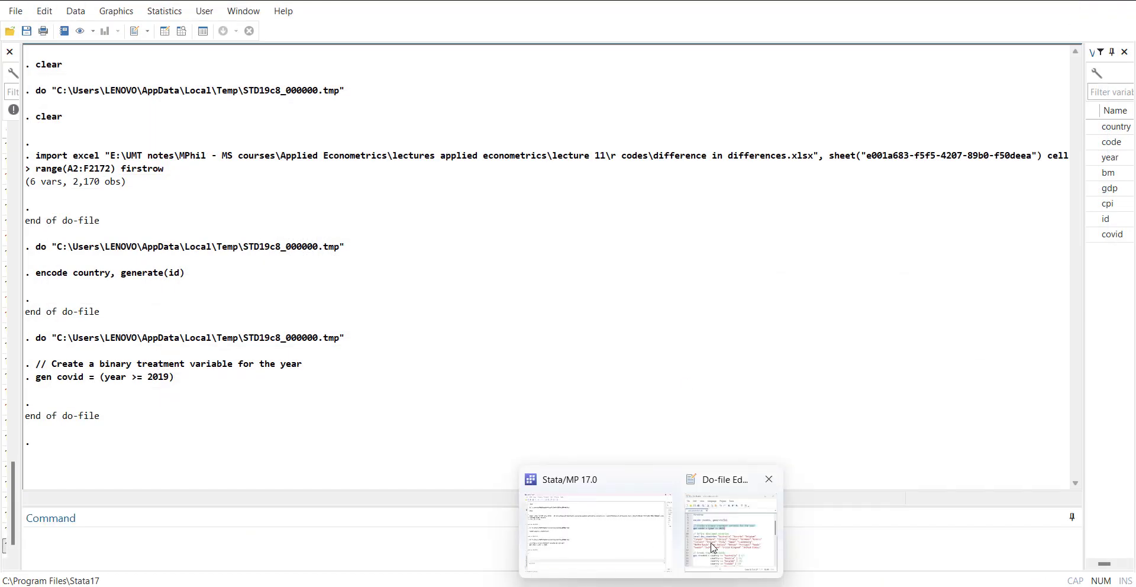
Run the do-file block that defines the dev_countries local with the list of developed countries
key(Up)
key(Up)
key(Up)
key(Up)
key(Up)
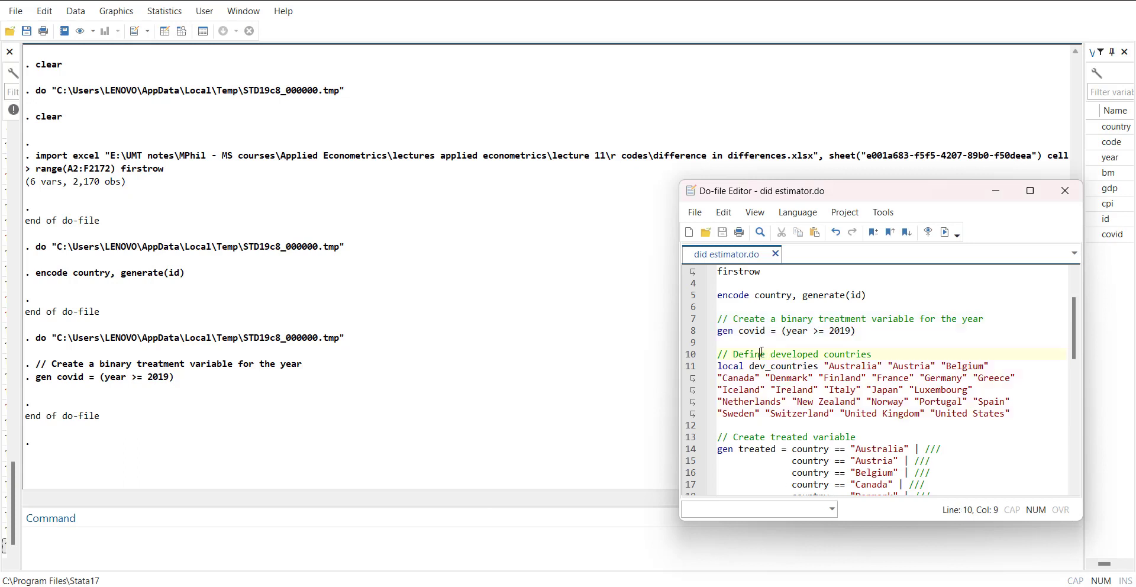
key(Home)
key(shift+Down)
key(shift+Down)
key(shift+Down)
key(shift+Down)
key(shift+Down)
key(shift+Down)
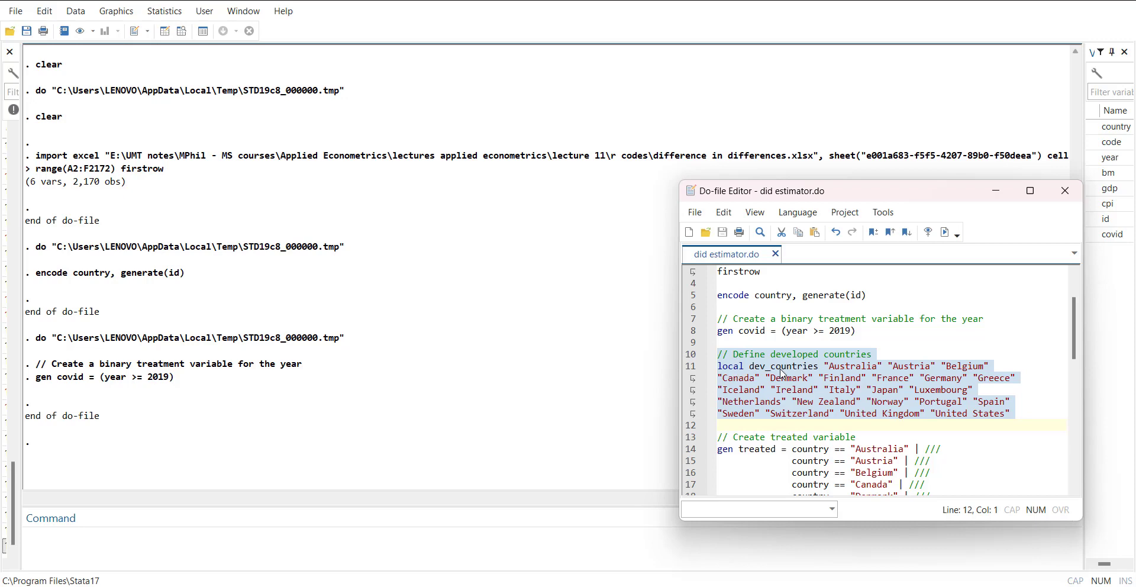
click(944, 232)
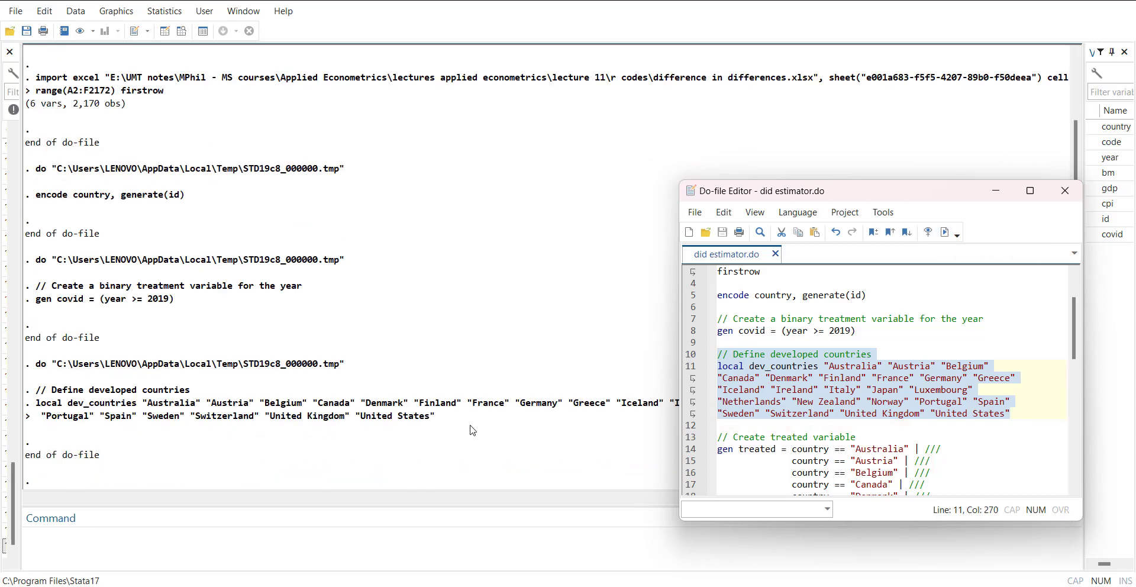
Run the complete gen treated statement in the do-file, from "Australia" through "United States"
scroll(814, 377, down, 3)
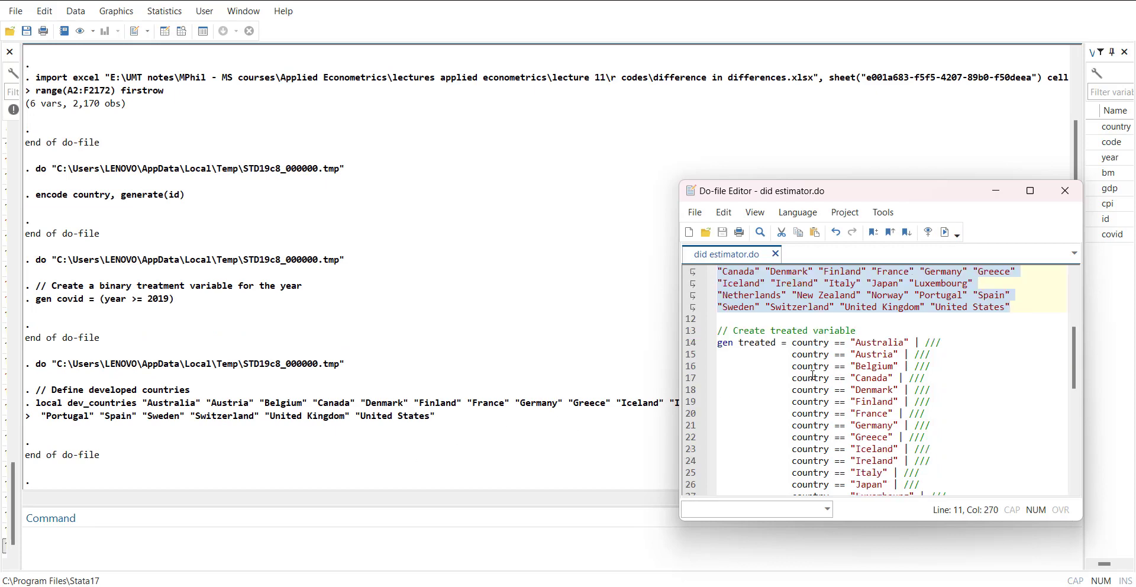
click(887, 329)
key(Right)
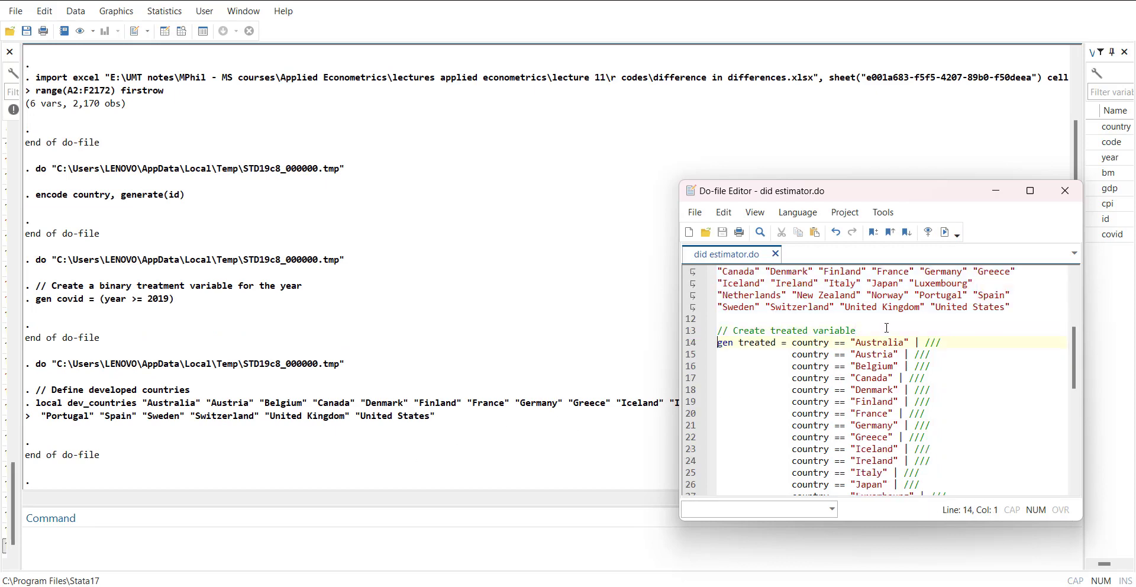
key(shift+Down)
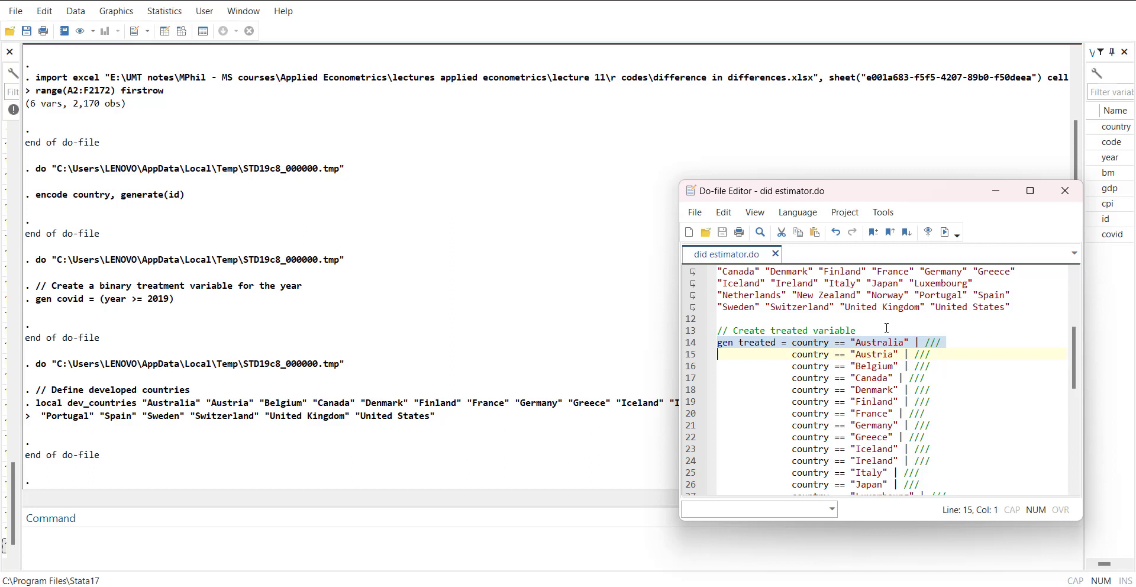
key(shift+Down)
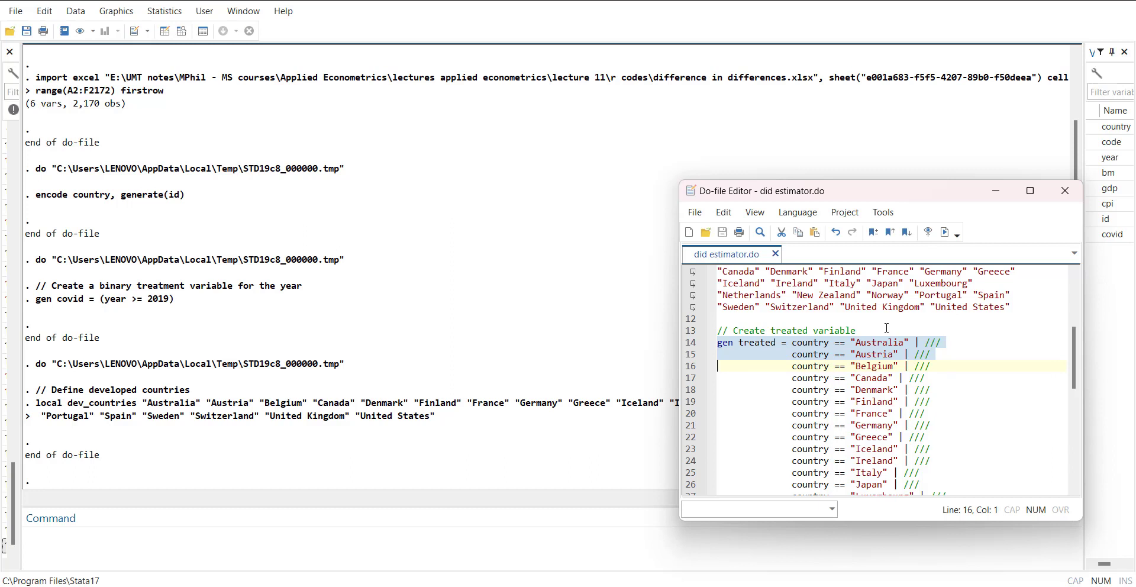
key(shift+Down)
key(shift+Down)
key(shift+Down)
key(shift+Down)
key(shift+Down)
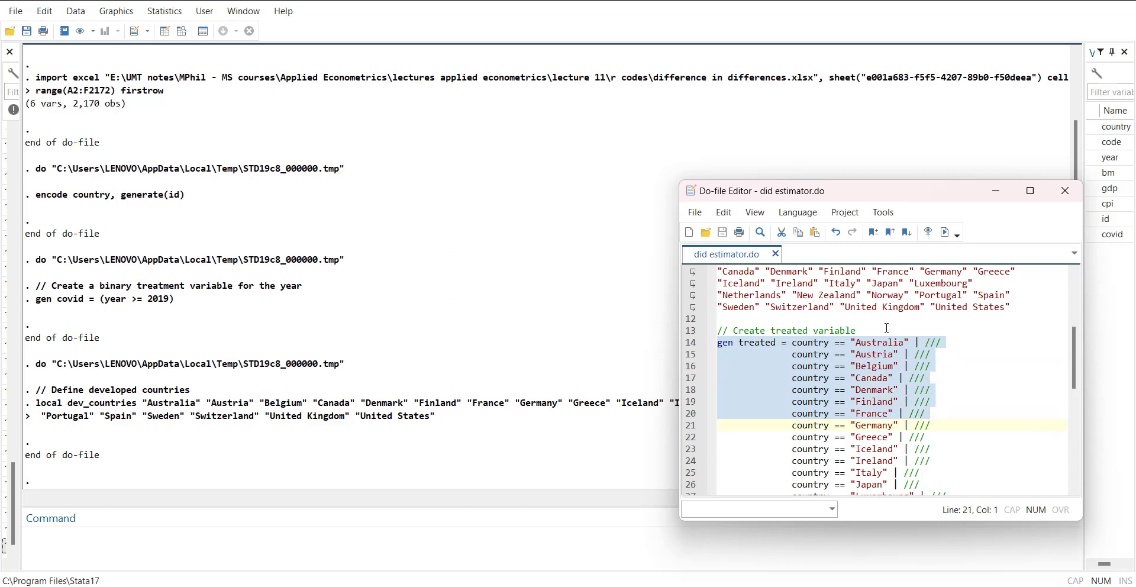
key(shift+Down)
key(shift+Down)
key(shift+Down)
key(shift+Down)
key(shift+Down)
key(shift+Down)
key(shift+Down)
key(shift+Down)
key(shift+Down)
key(shift+Down)
key(shift+Down)
key(shift+Down)
key(shift+Down)
key(shift+Down)
key(shift+Down)
key(shift+Down)
key(shift+Down)
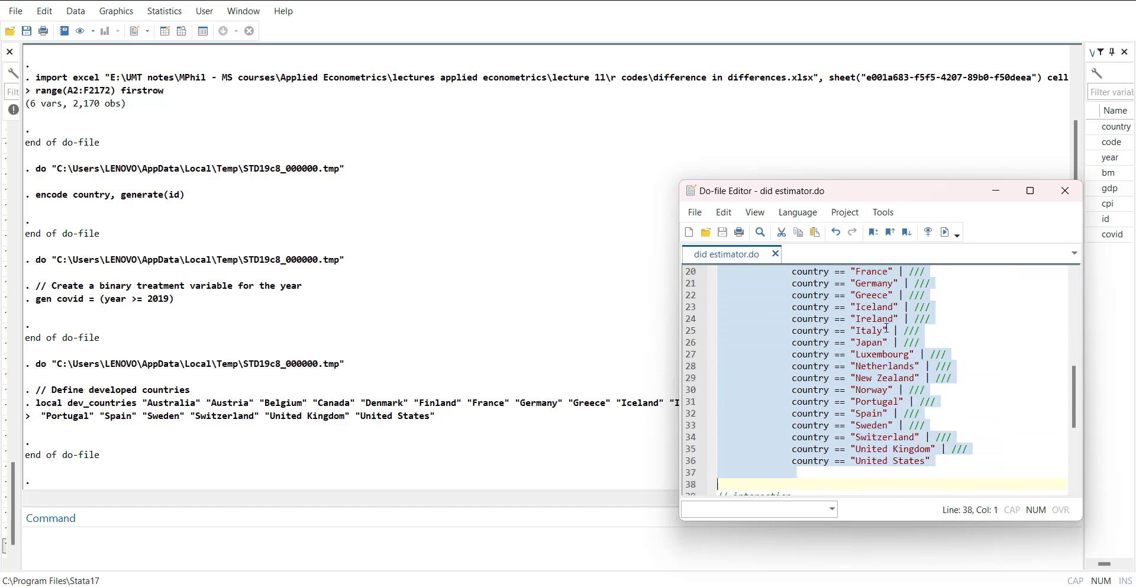
key(shift+Up)
key(shift+Left)
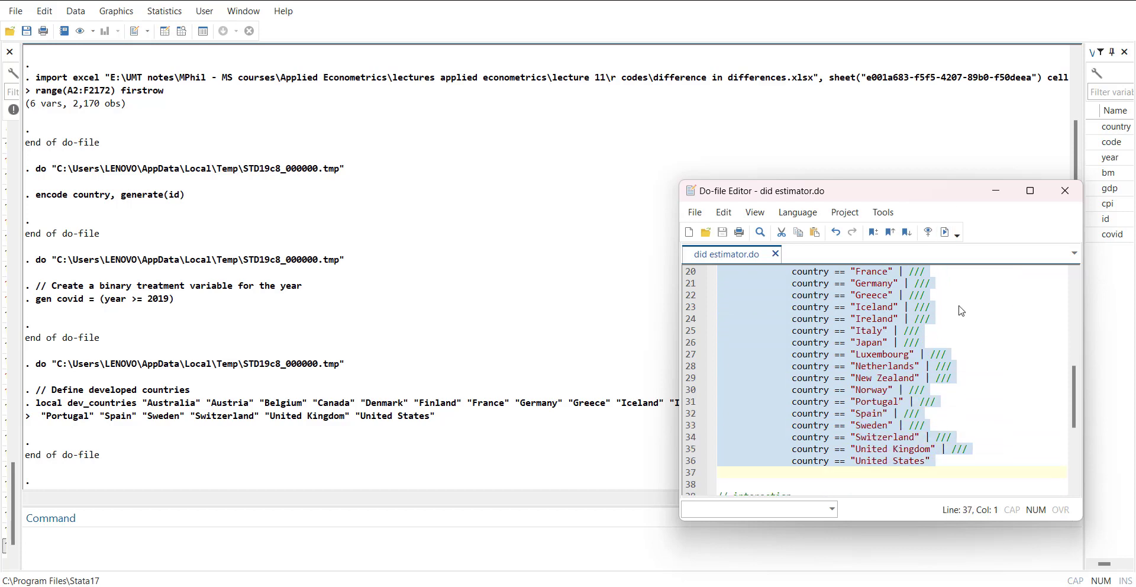
click(945, 232)
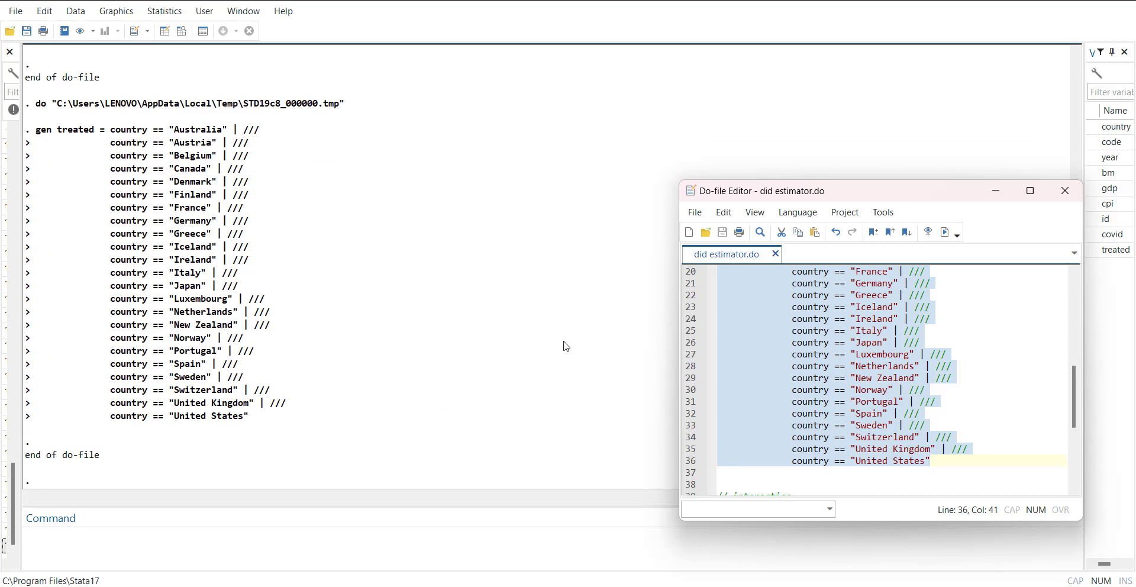
Compare the dev_countries list with the treated variable's country conditions in the do-file
scroll(779, 377, up, 4)
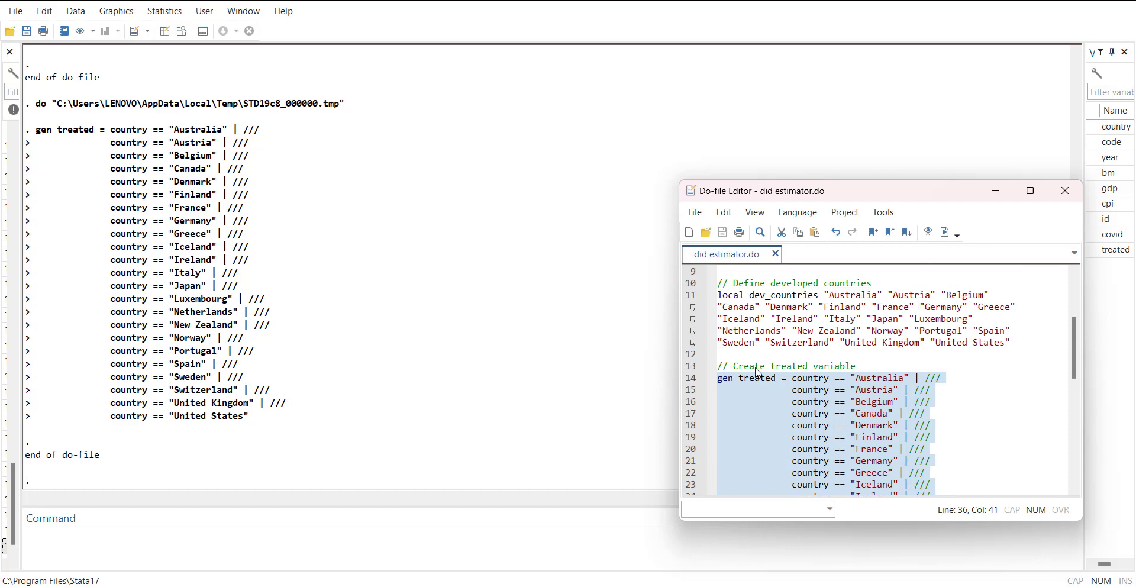
click(743, 296)
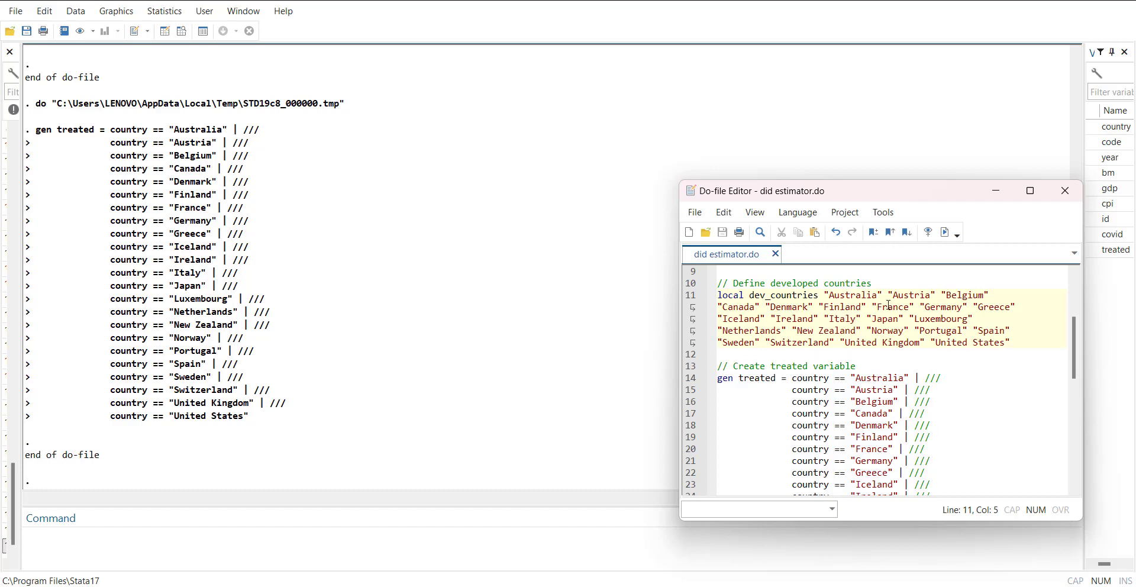
scroll(775, 376, down, 2)
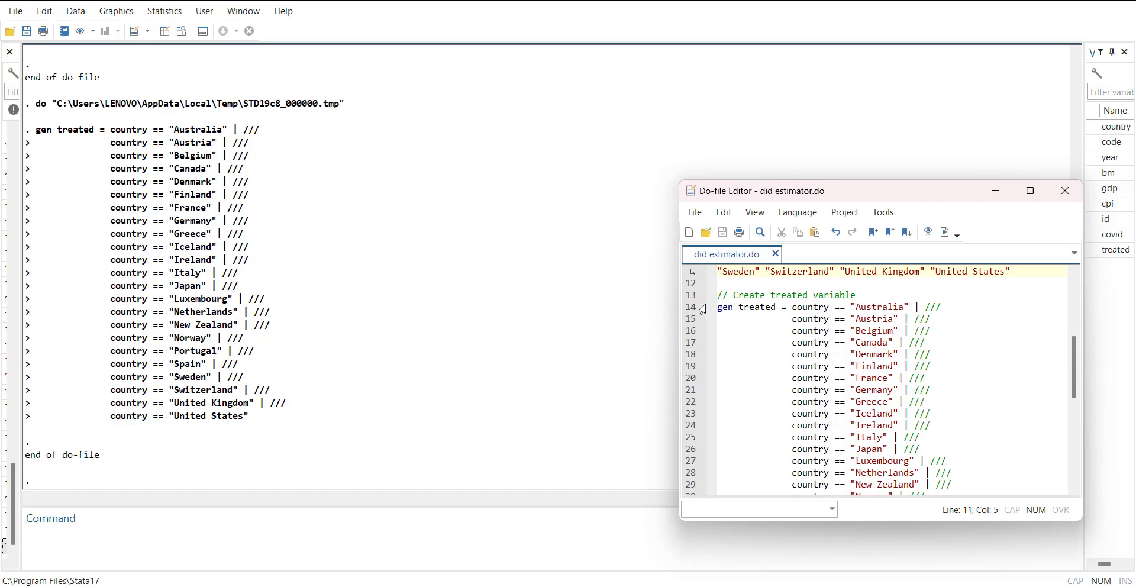
scroll(863, 451, up, 2)
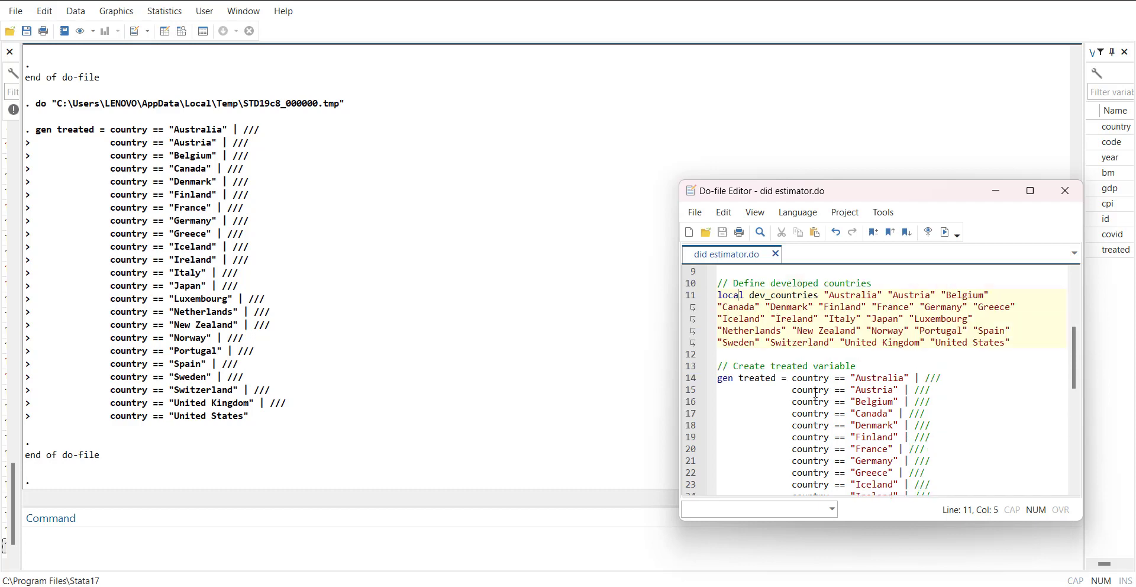
scroll(816, 393, down, 8)
Examine the treated column in the dataset for developed and other countries, and return to the do-file
click(169, 34)
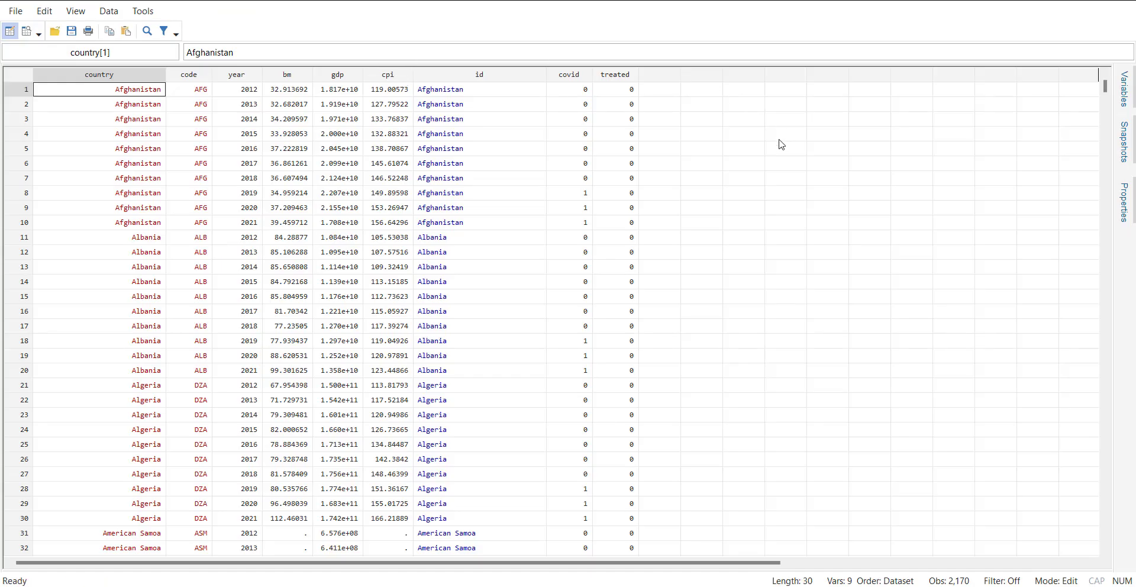
scroll(618, 241, down, 18)
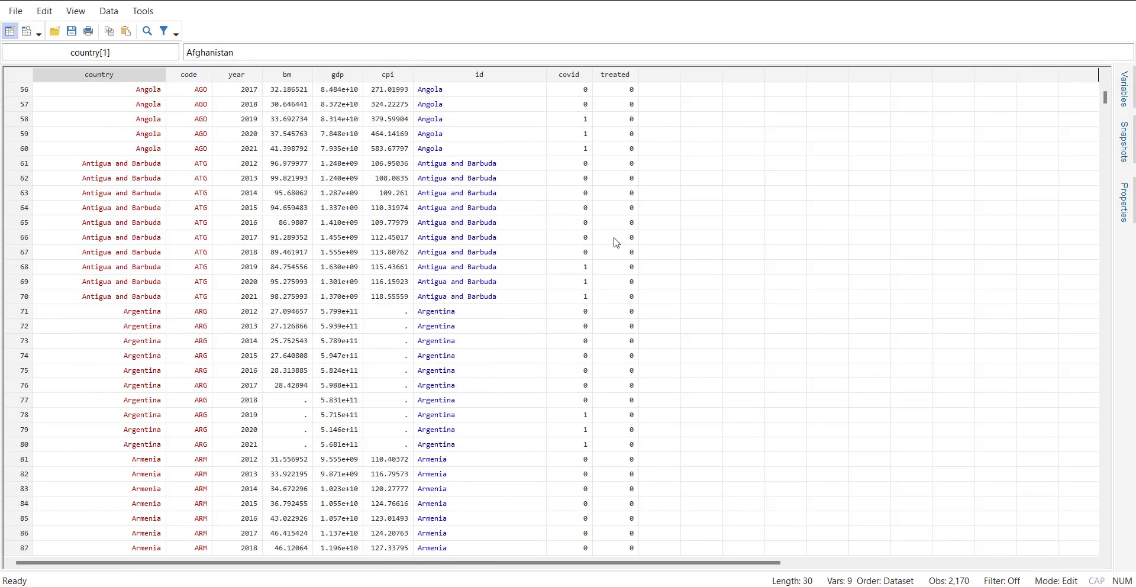
scroll(618, 241, down, 18)
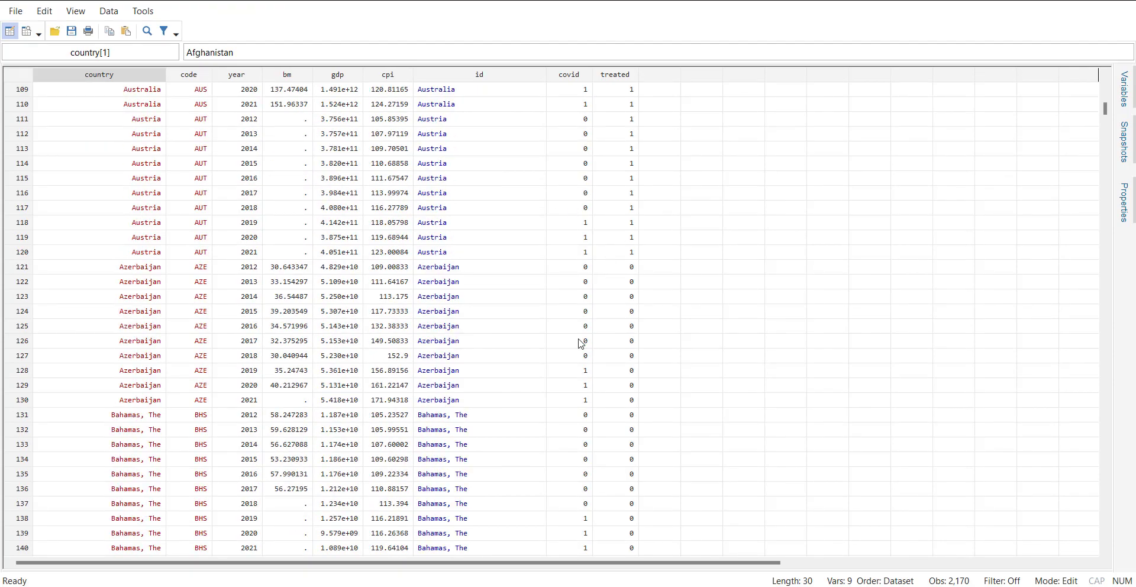
scroll(581, 343, down, 20)
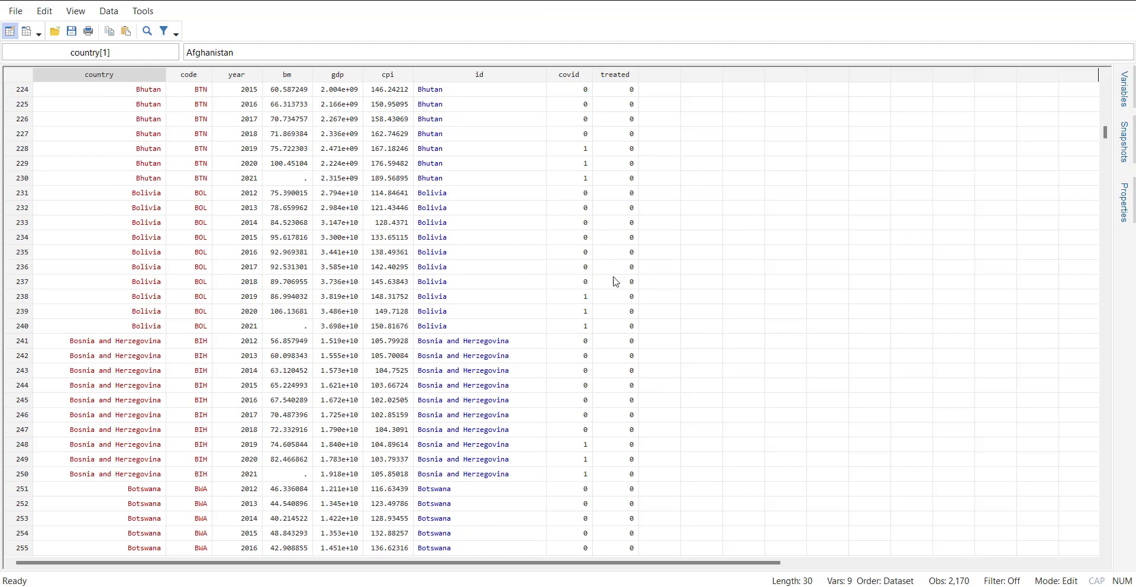
scroll(547, 244, up, 20)
scroll(546, 244, up, 20)
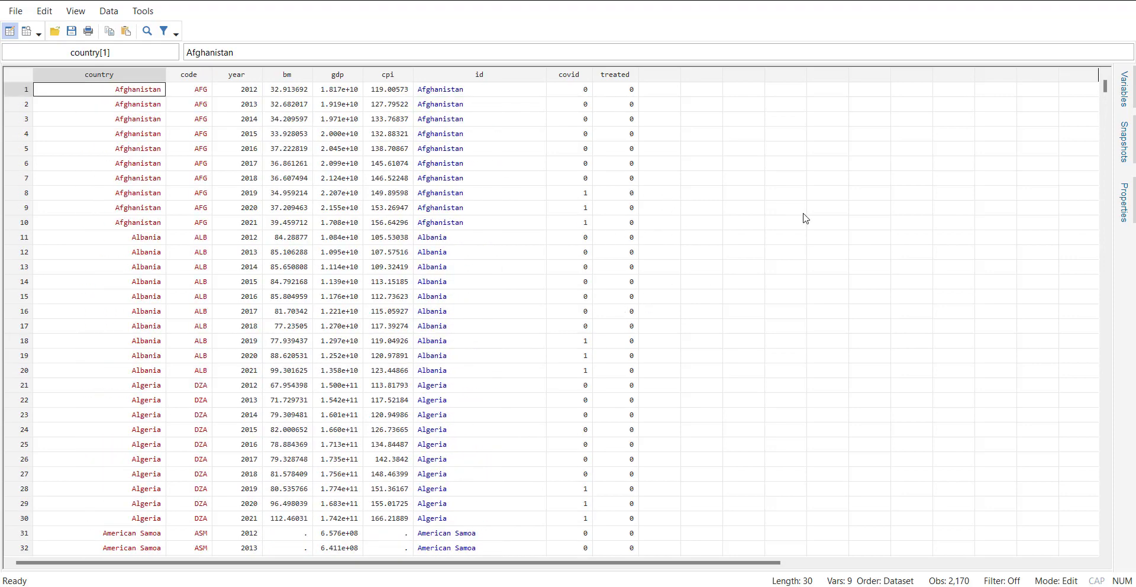
click(1115, 3)
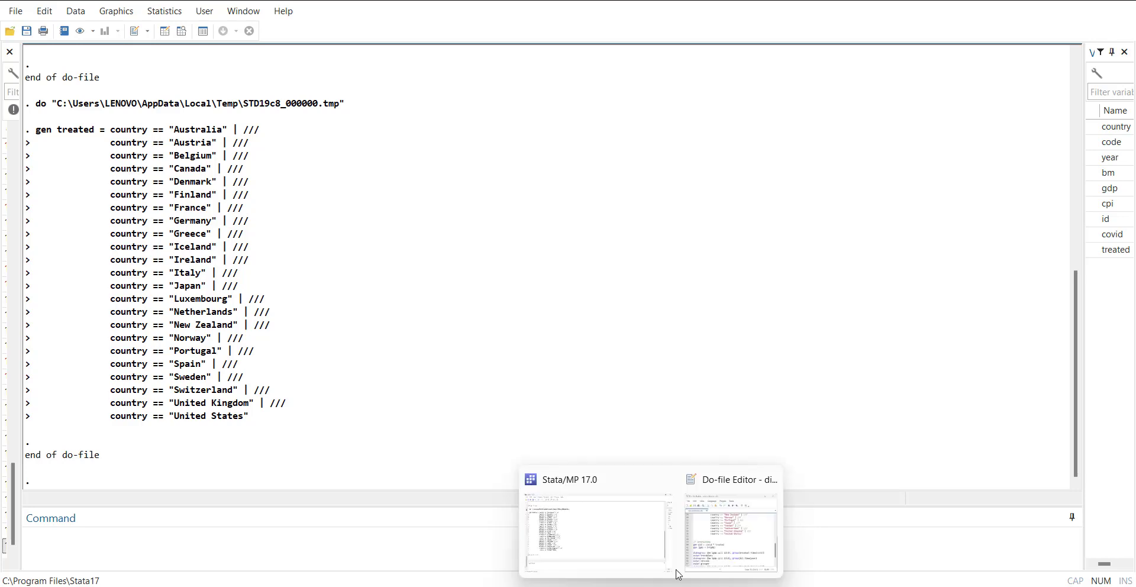
click(730, 542)
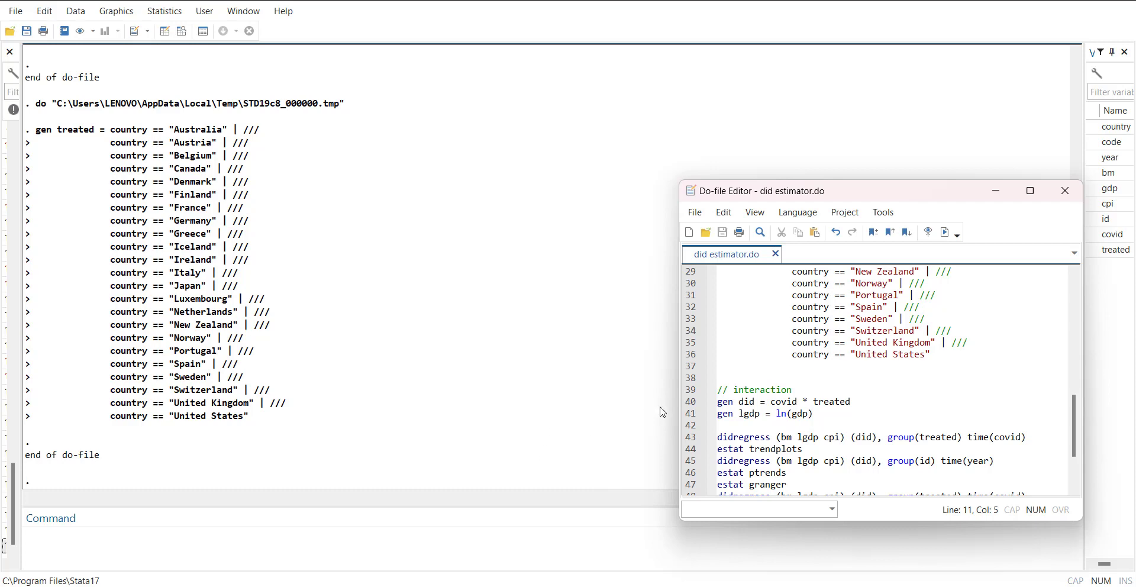
Run the do-file lines that generate did as covid * treated and lgdp as ln(gdp)
scroll(803, 421, down, 3)
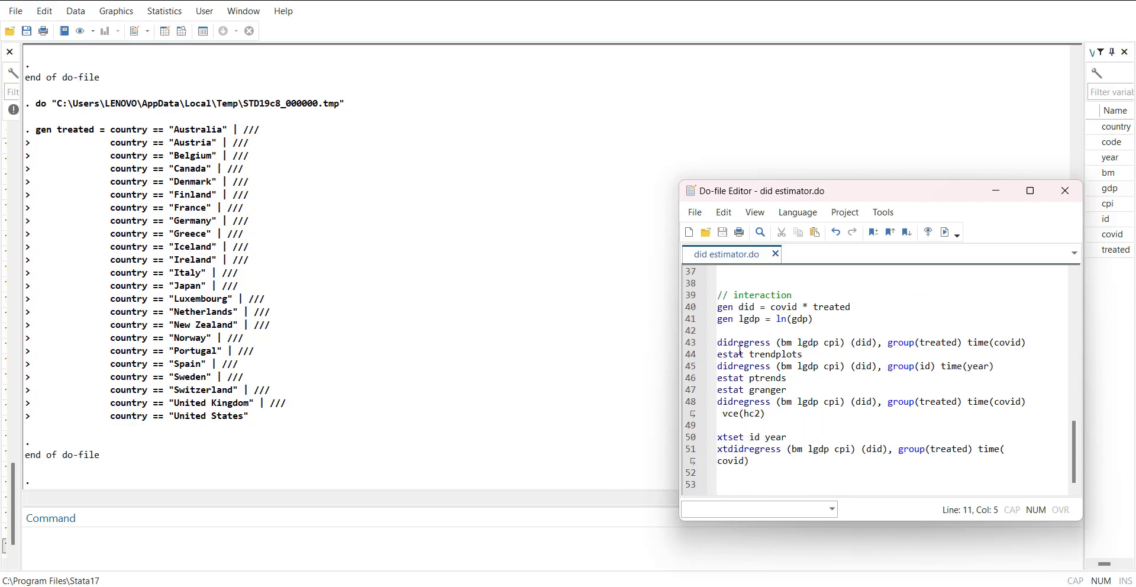
click(690, 307)
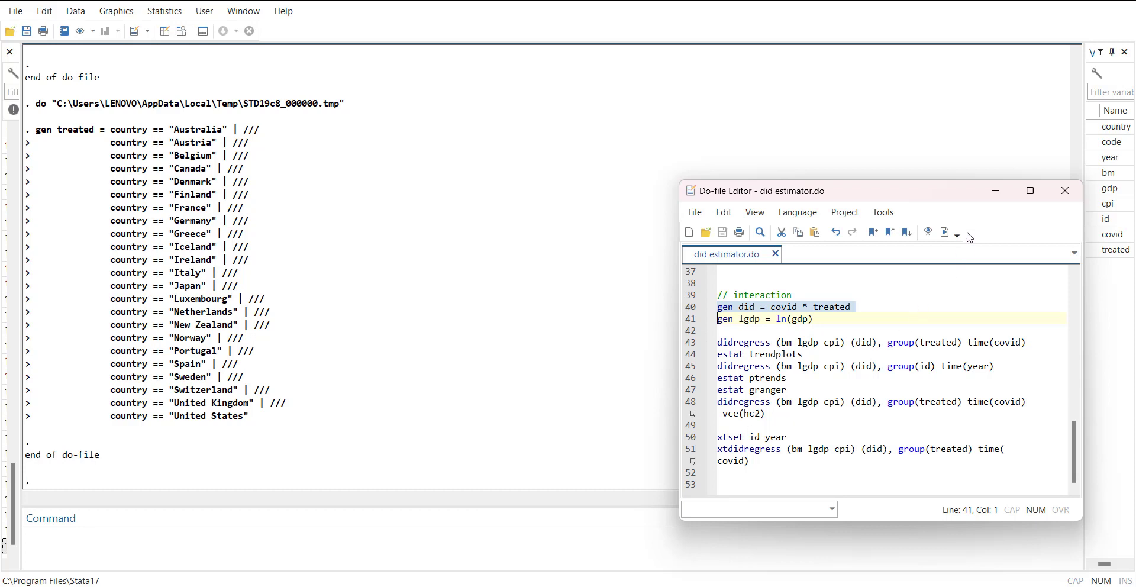
click(945, 232)
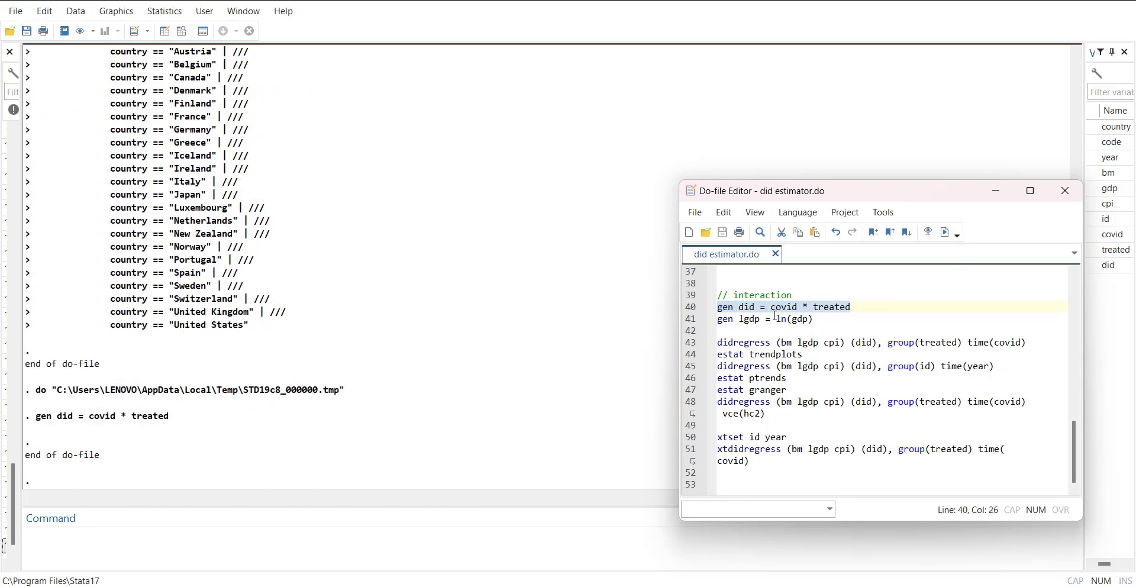
click(682, 323)
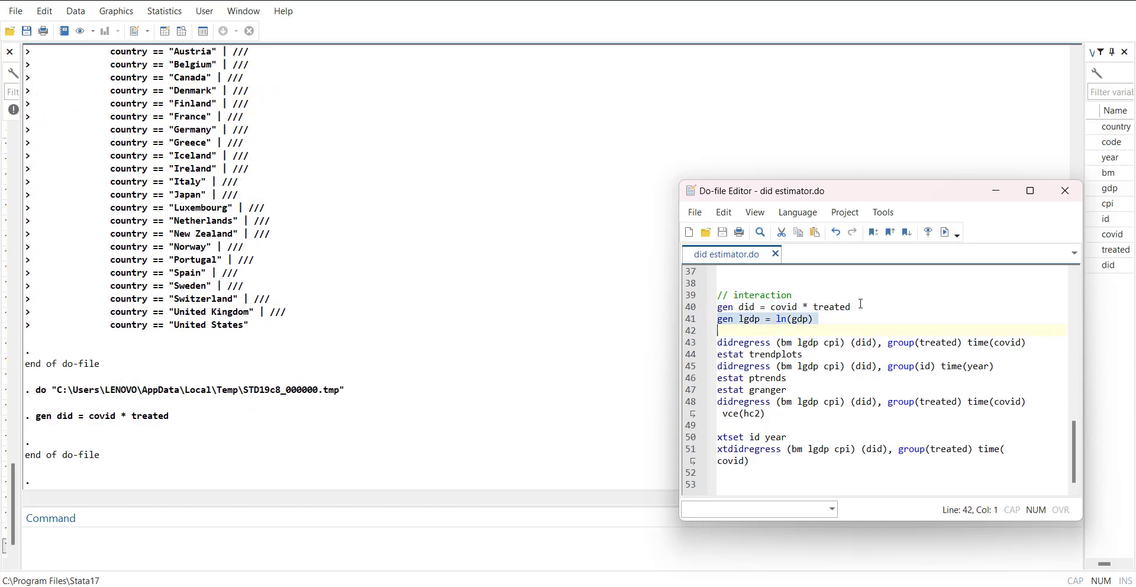
click(950, 236)
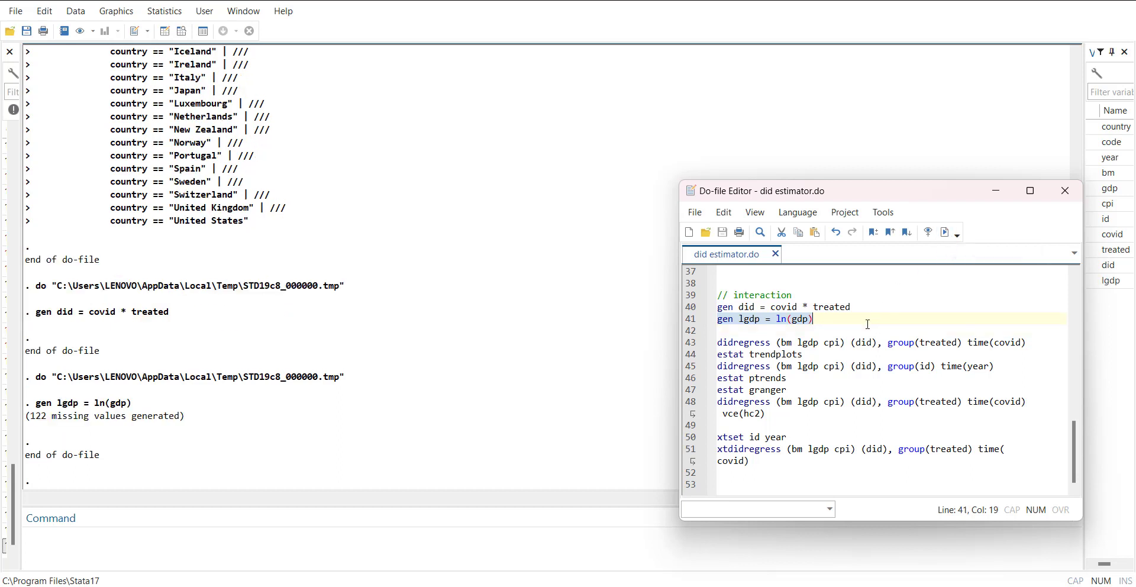
Run the first didregress line with group(treated) time(covid), plot its parallel trends with estat trendplots, and close the graph
click(688, 344)
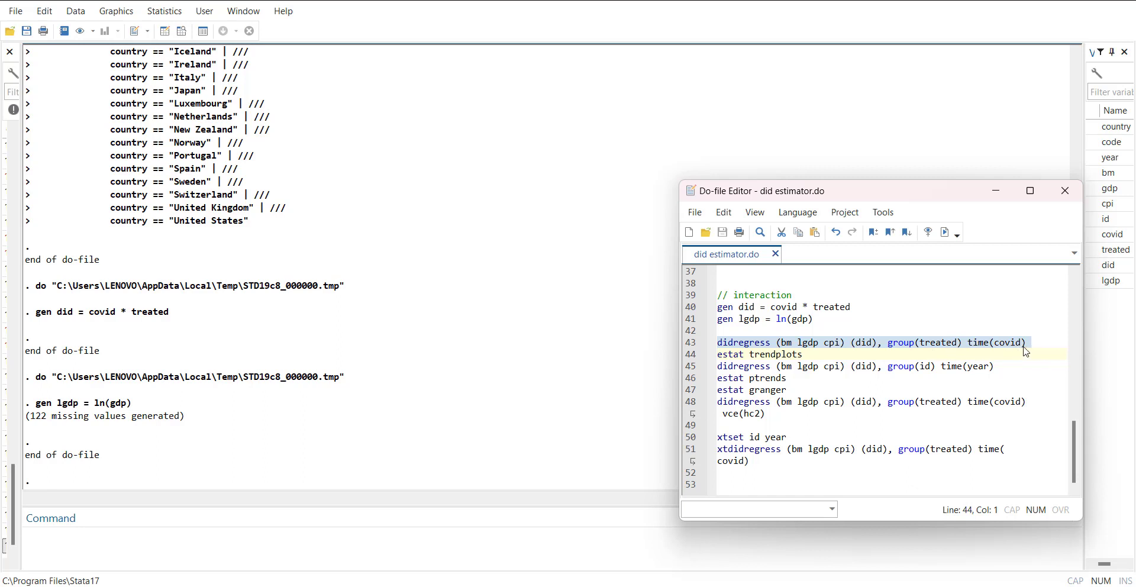
click(945, 232)
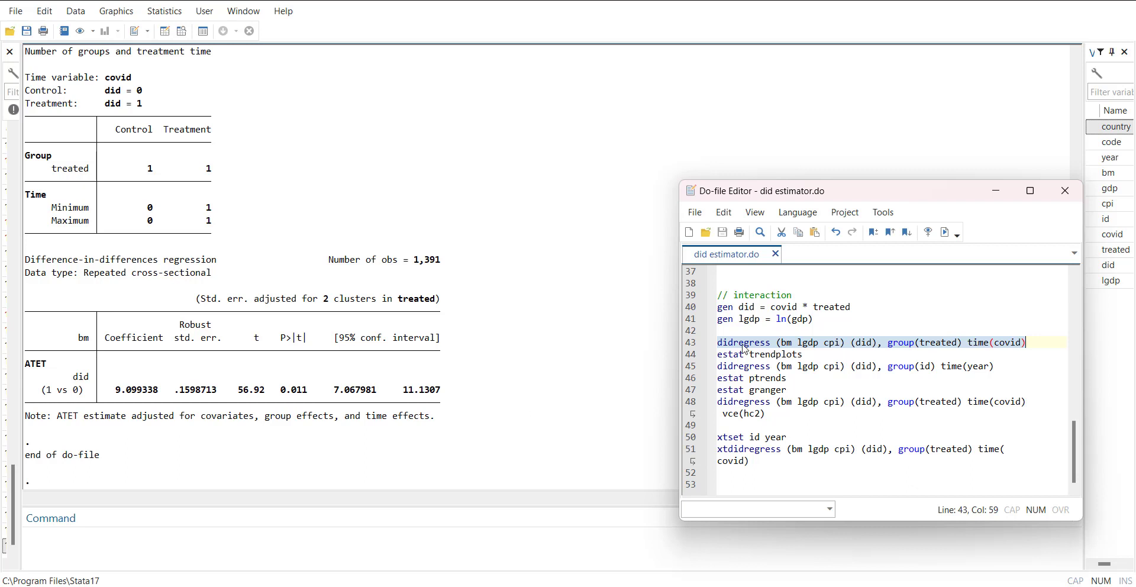
click(687, 355)
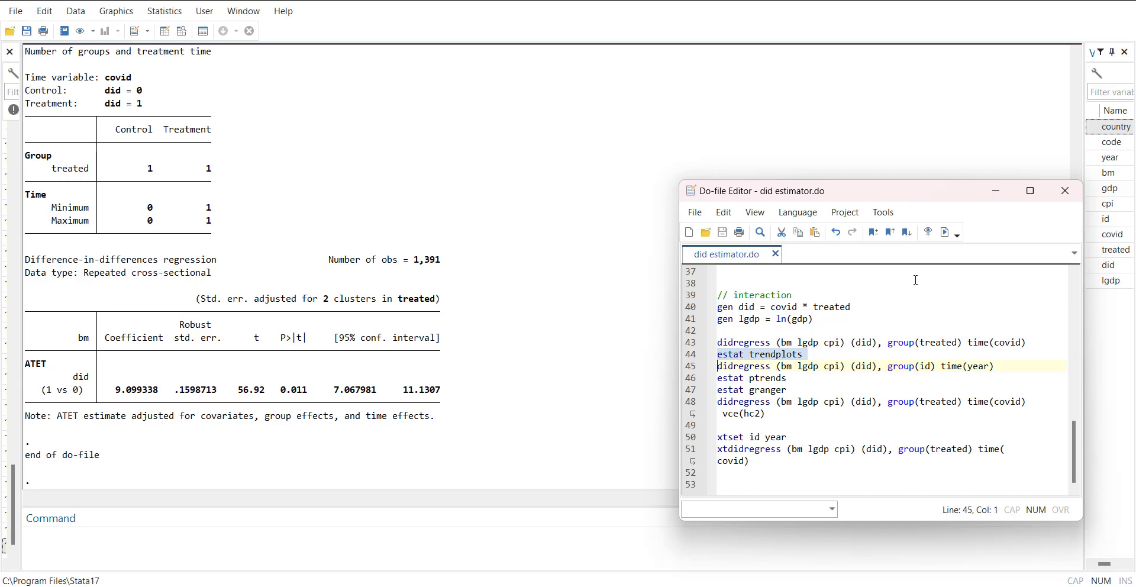
click(946, 232)
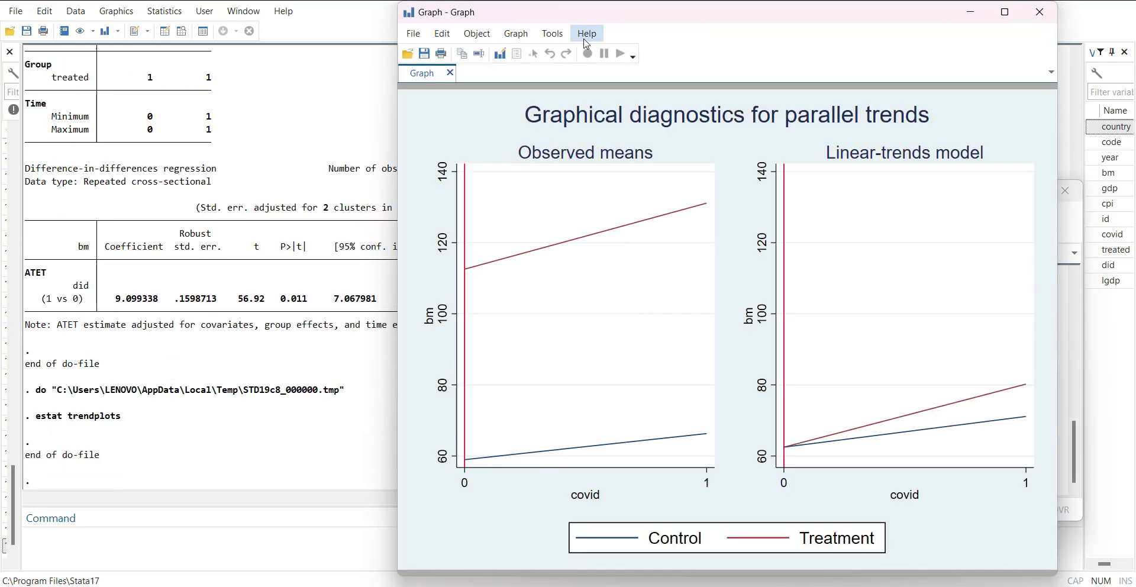
drag(677, 21, 294, 44)
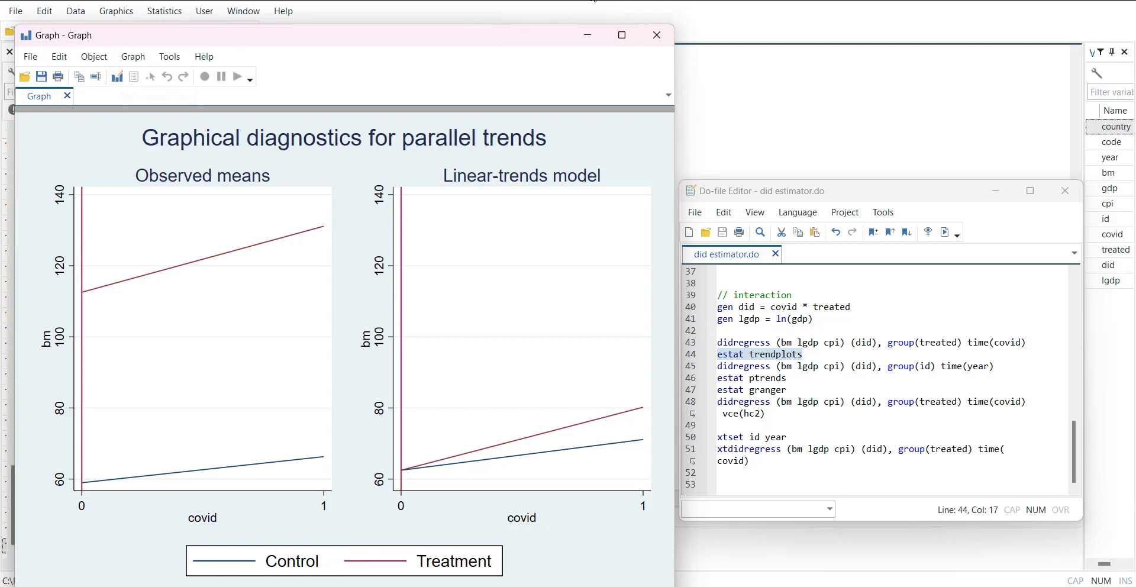
click(655, 36)
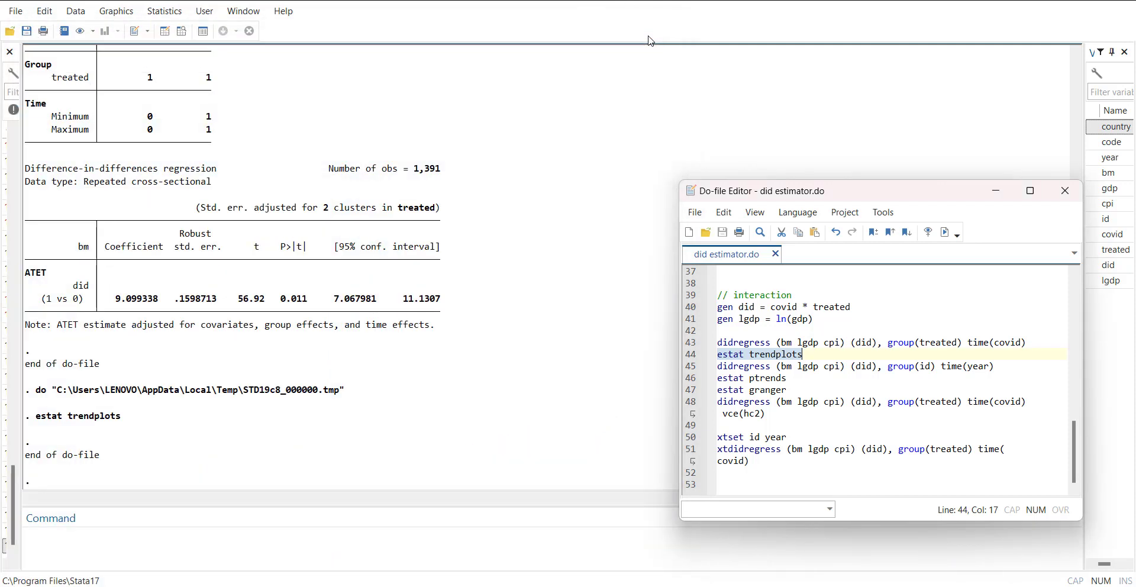
Run the didregress line for bm, lgdp and cpi that uses group(id) and time(year)
click(845, 402)
click(687, 368)
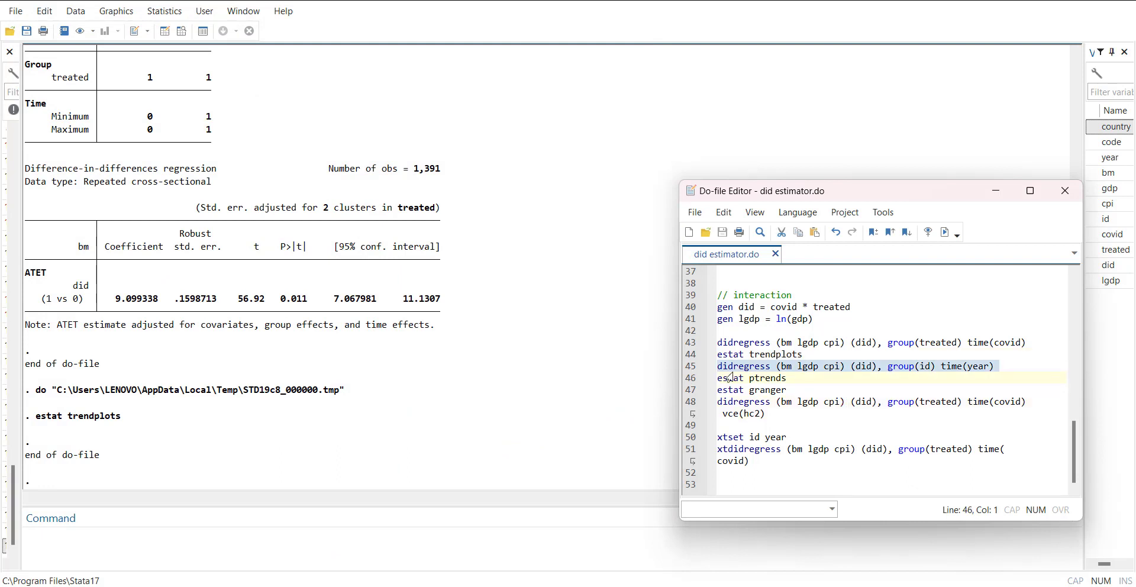
click(927, 388)
click(689, 366)
click(928, 343)
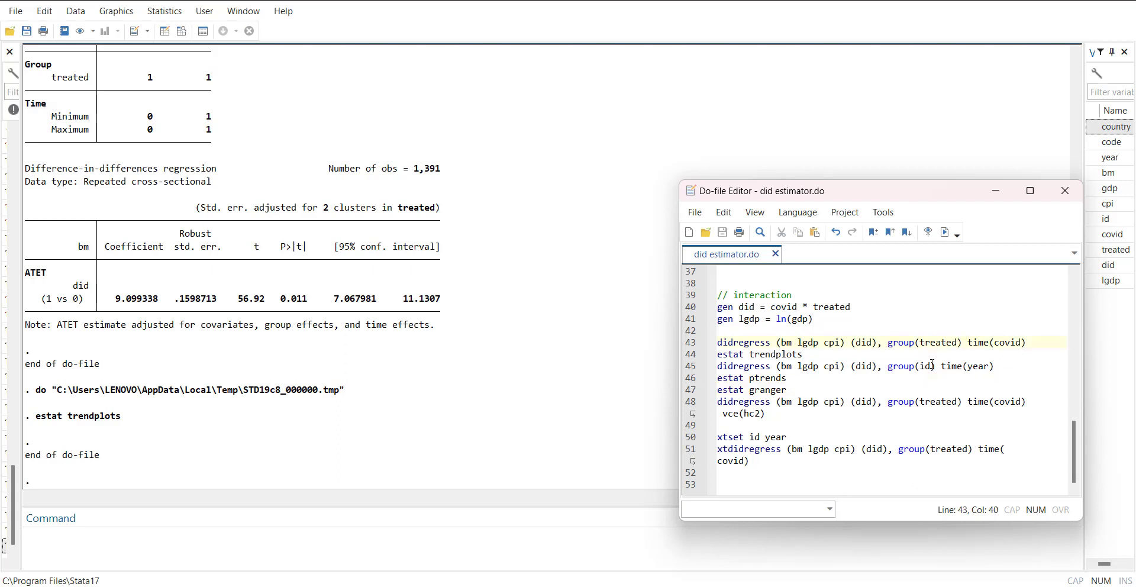
drag(930, 364, 969, 368)
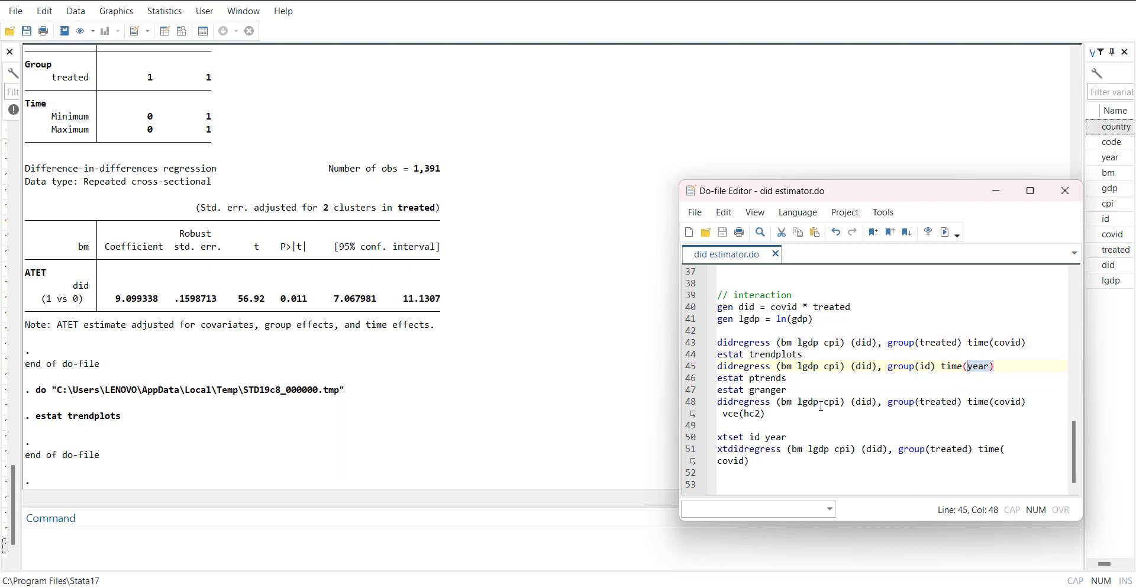
click(690, 373)
key(ctrl+d)
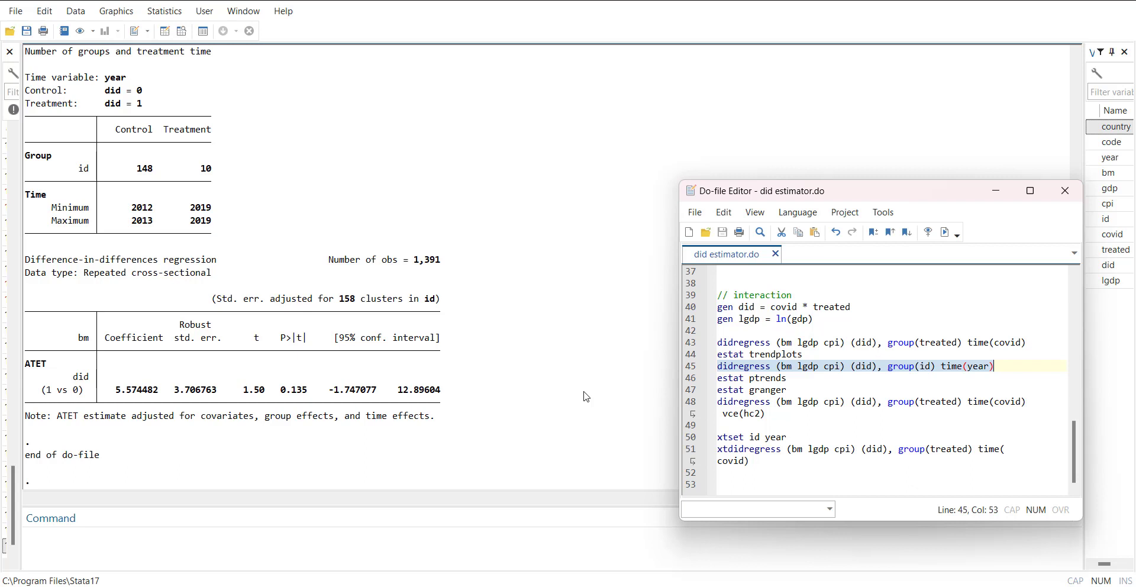
Run the parallel-trends test with estat ptrends and the Granger causality test with estat granger
click(686, 383)
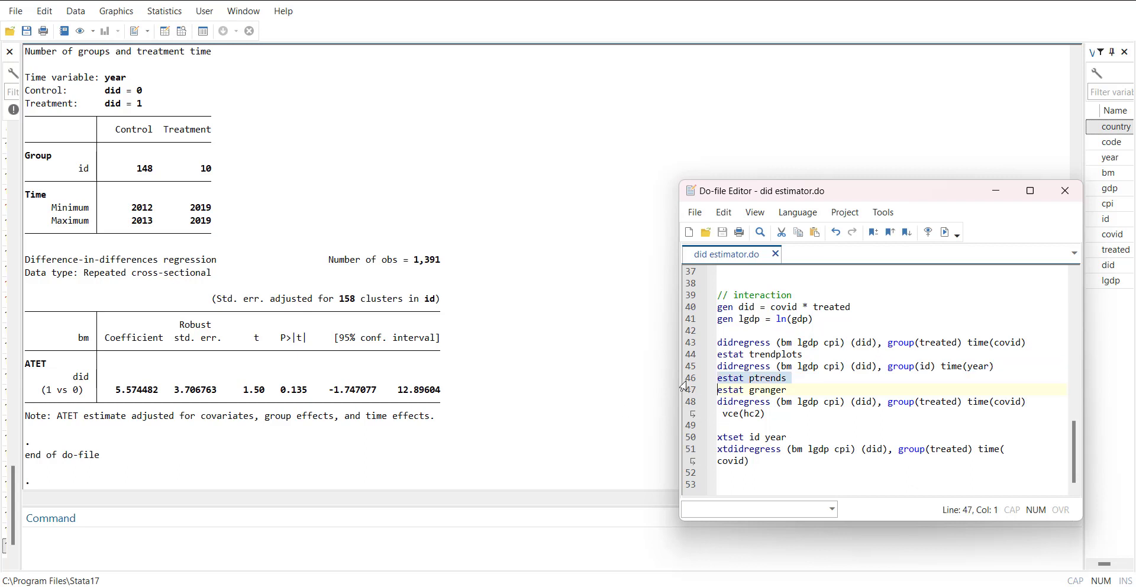
key(ctrl+d)
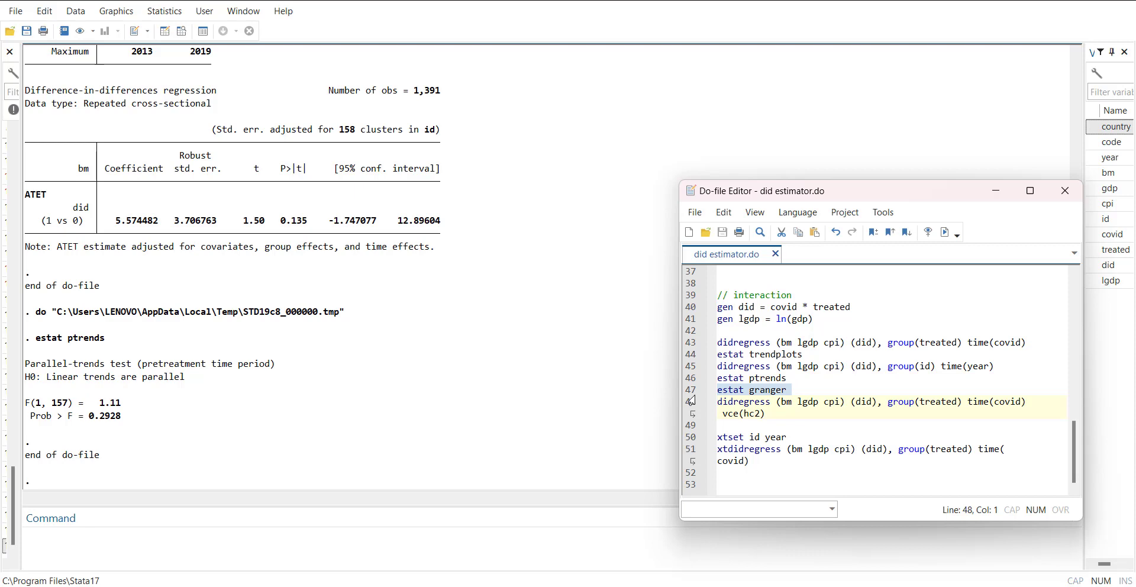
key(ctrl+d)
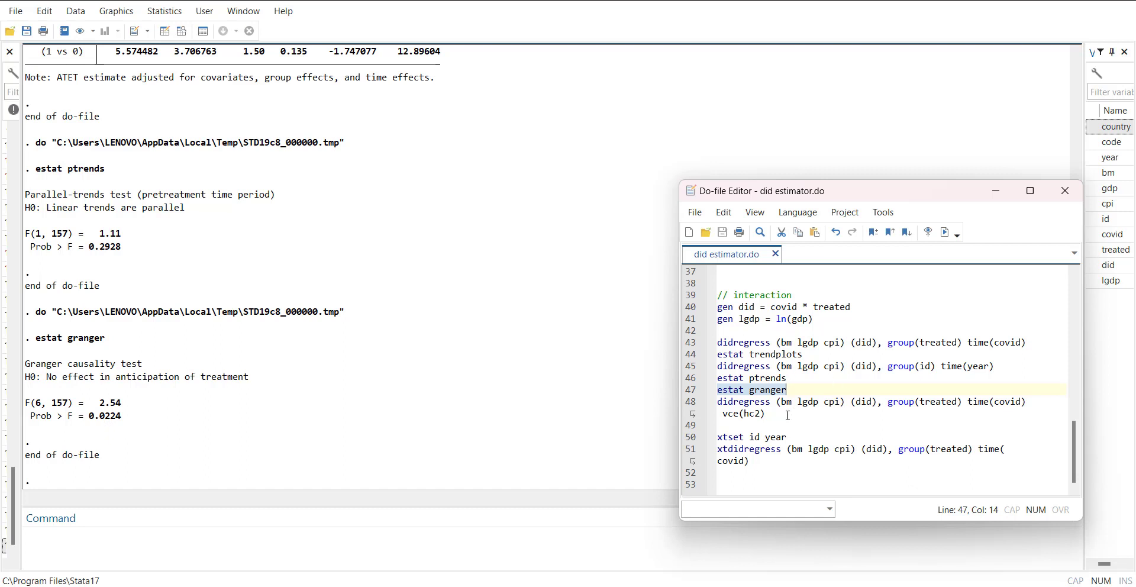
Run the two-line didregress command with group(treated), time(covid) and vce(hc2) standard errors
drag(777, 419, 700, 406)
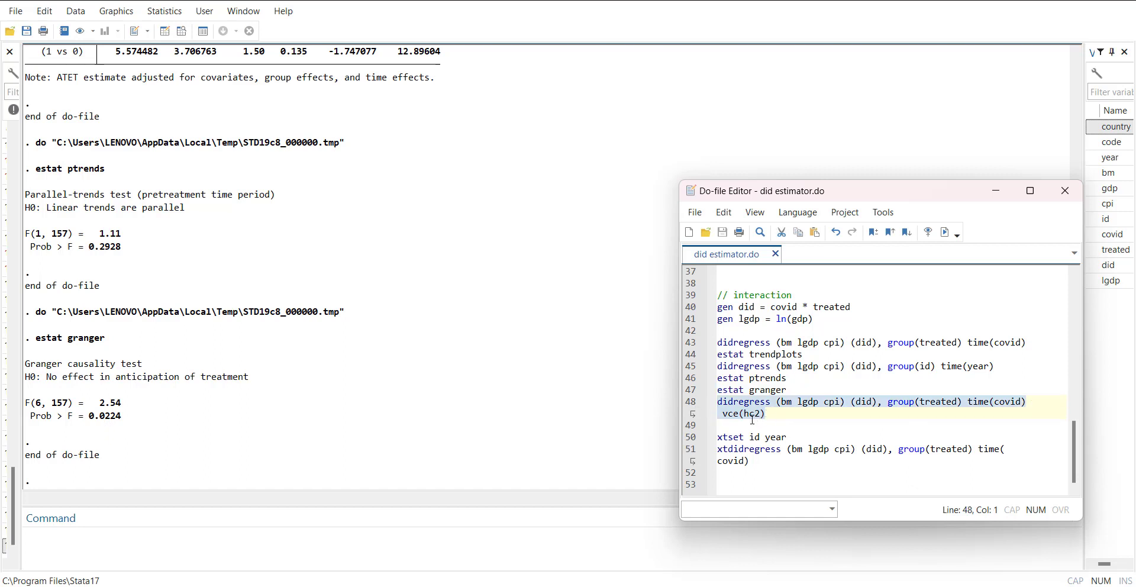
key(ctrl+d)
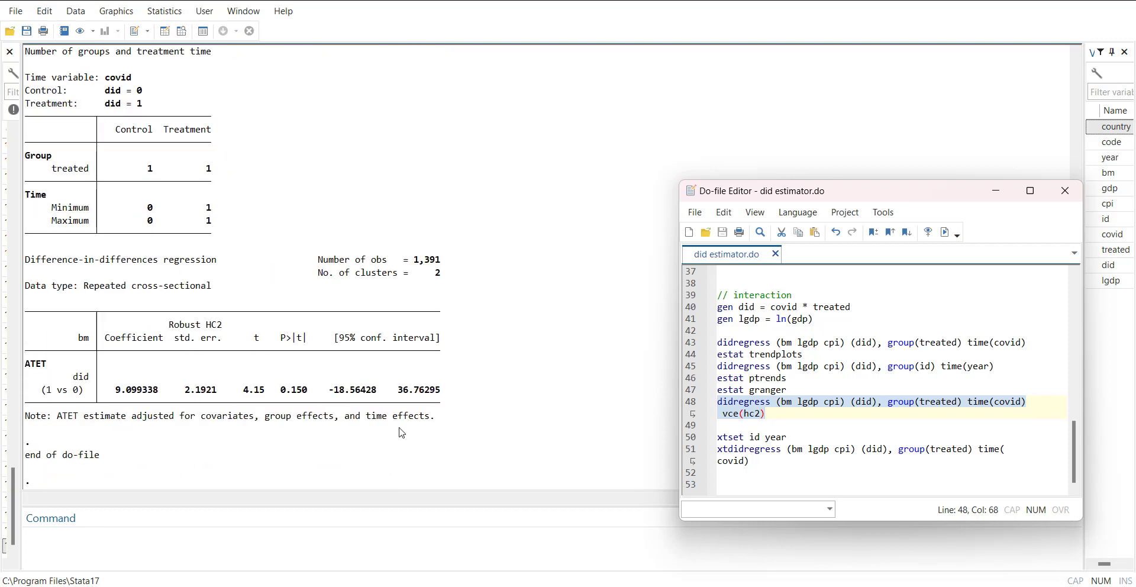
Declare the panel with xtset id year and run the xtdidregress command with group(treated) time(covid)
click(770, 420)
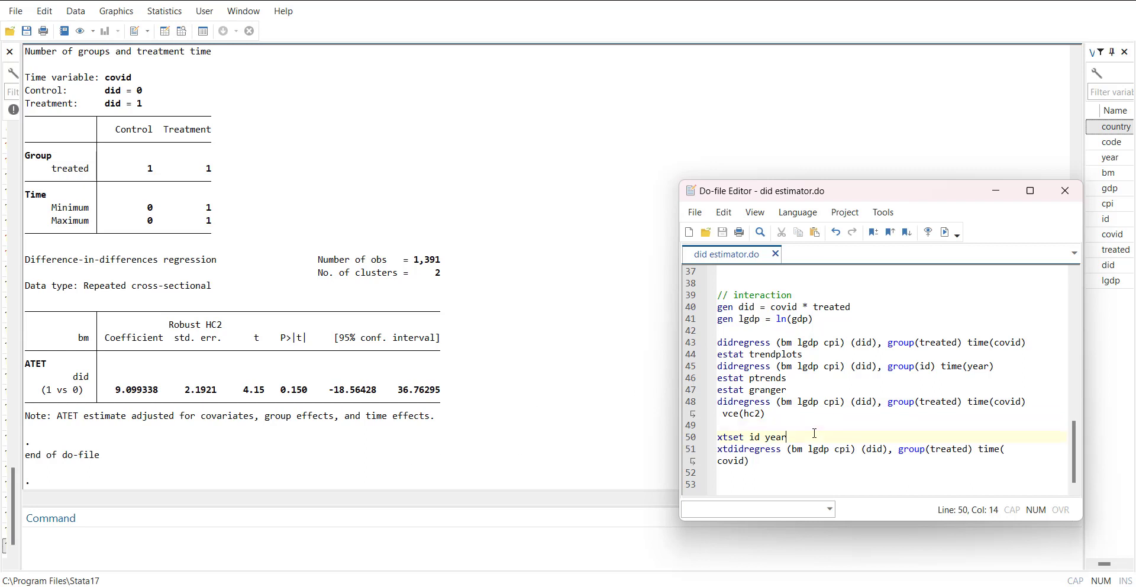
key(shift+Down)
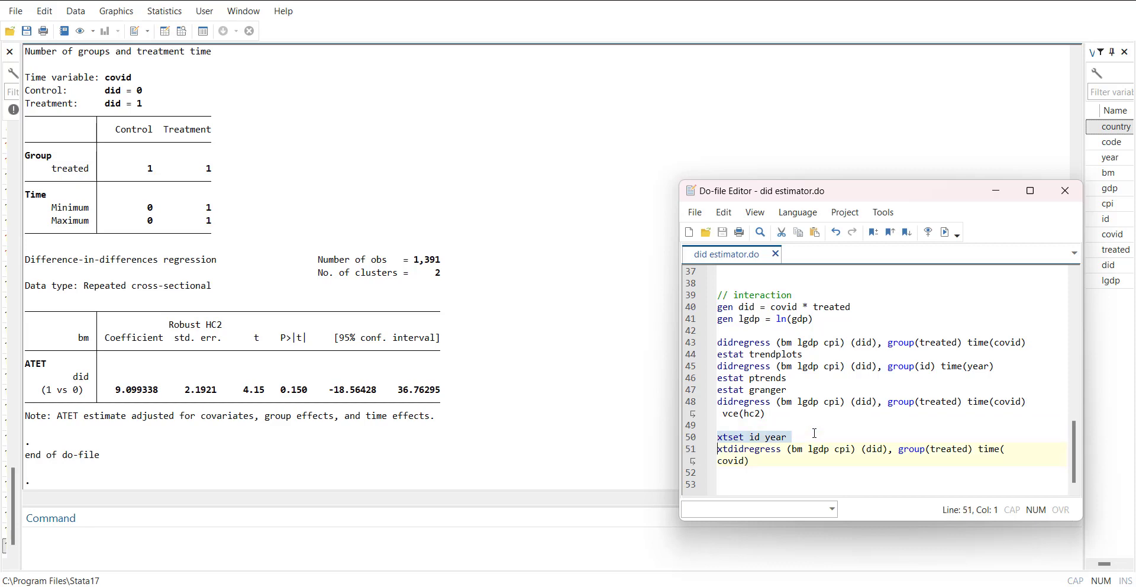
key(ctrl+d)
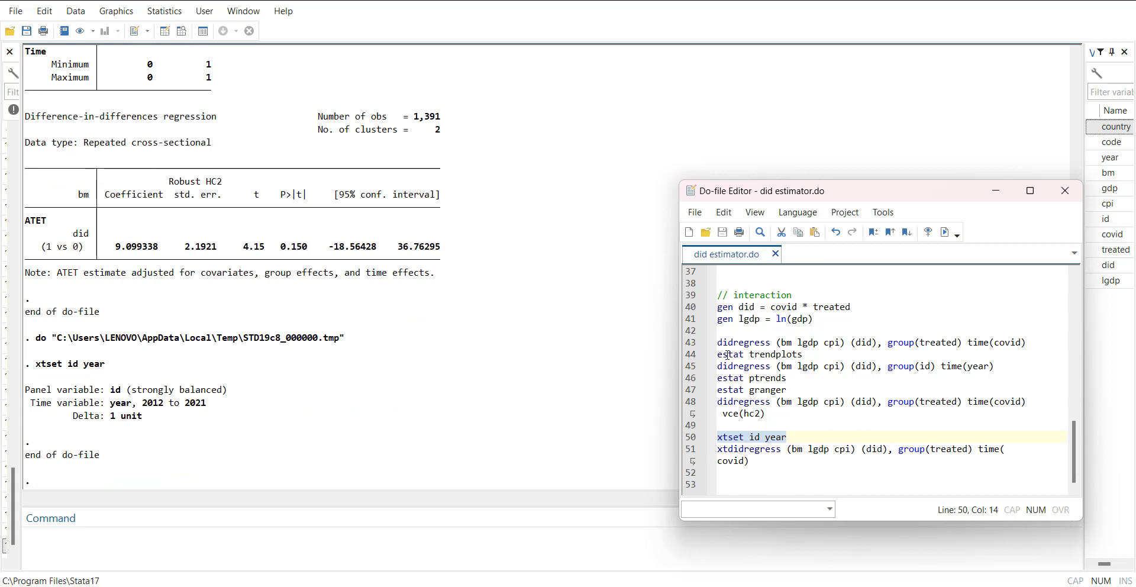
click(695, 347)
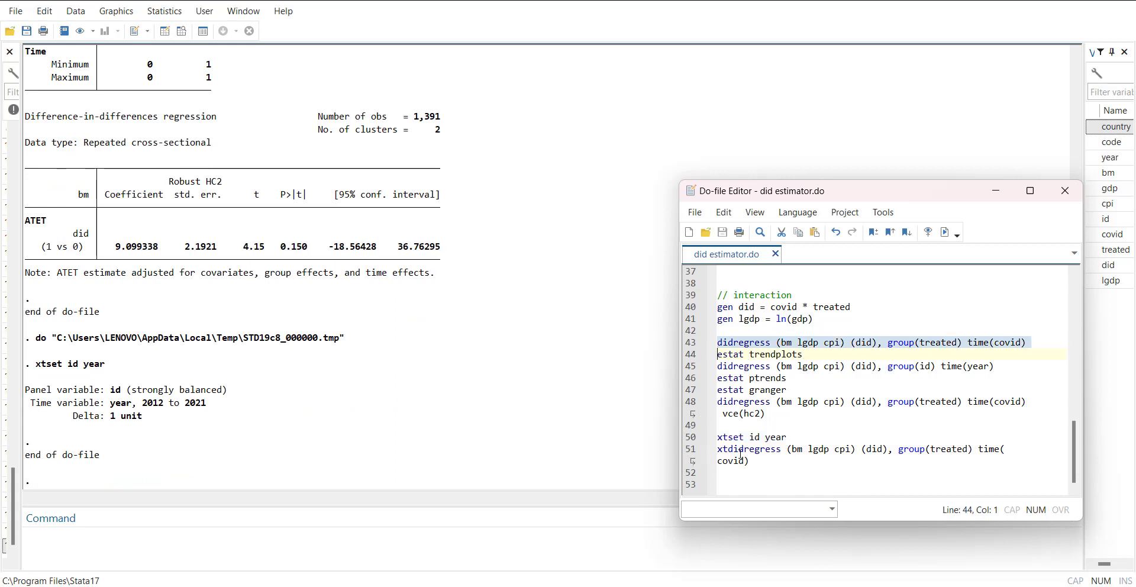
drag(696, 463, 699, 448)
key(ctrl+d)
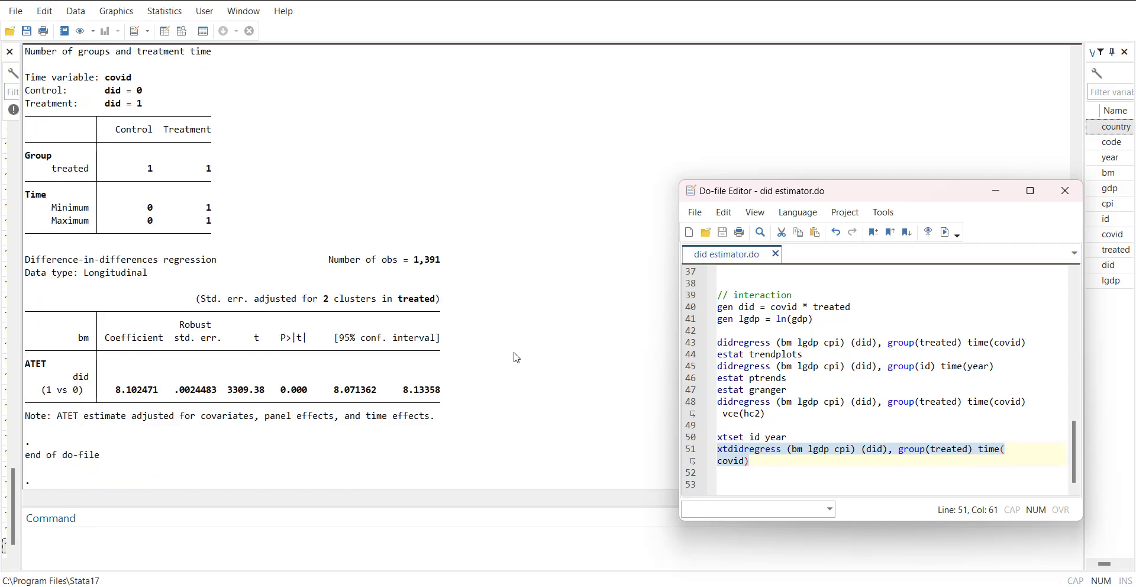
scroll(290, 403, up, 5)
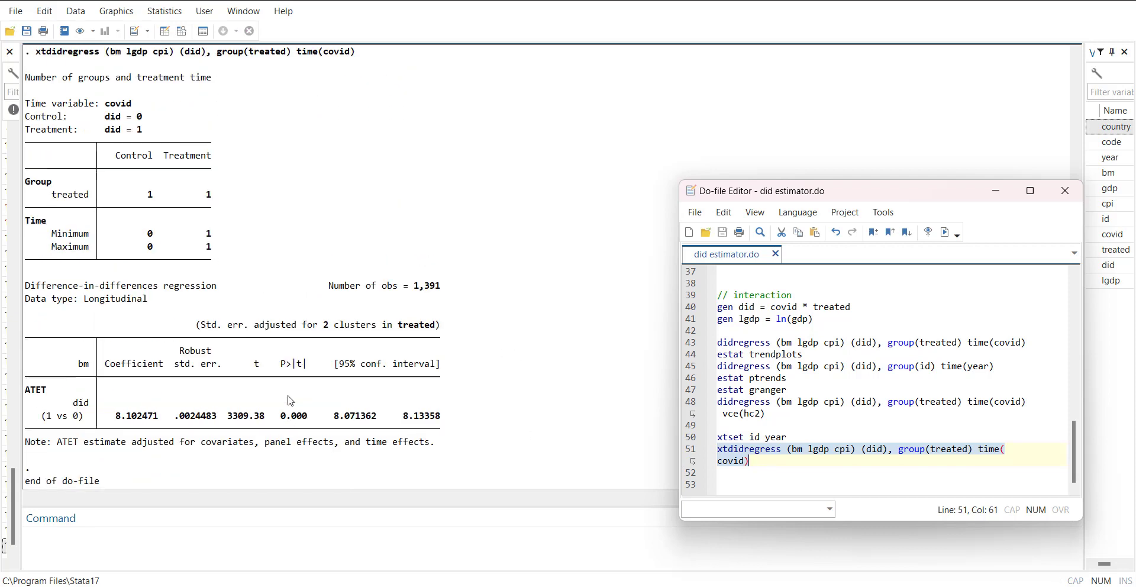
scroll(290, 401, down, 4)
Run estat trendplots for the xtdidregress model and close the resulting graph
click(691, 356)
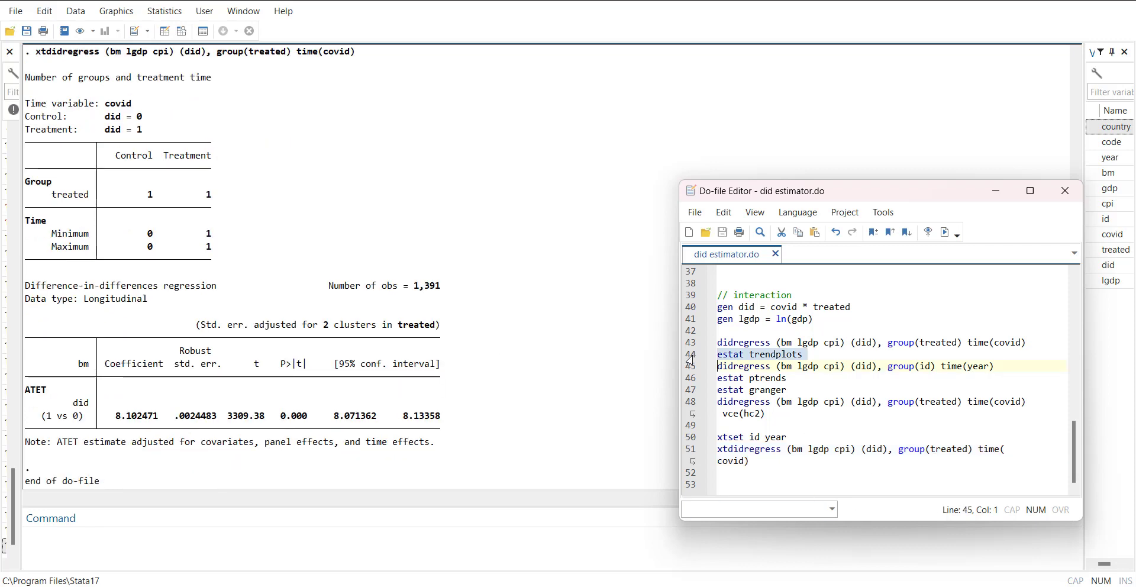
key(ctrl+d)
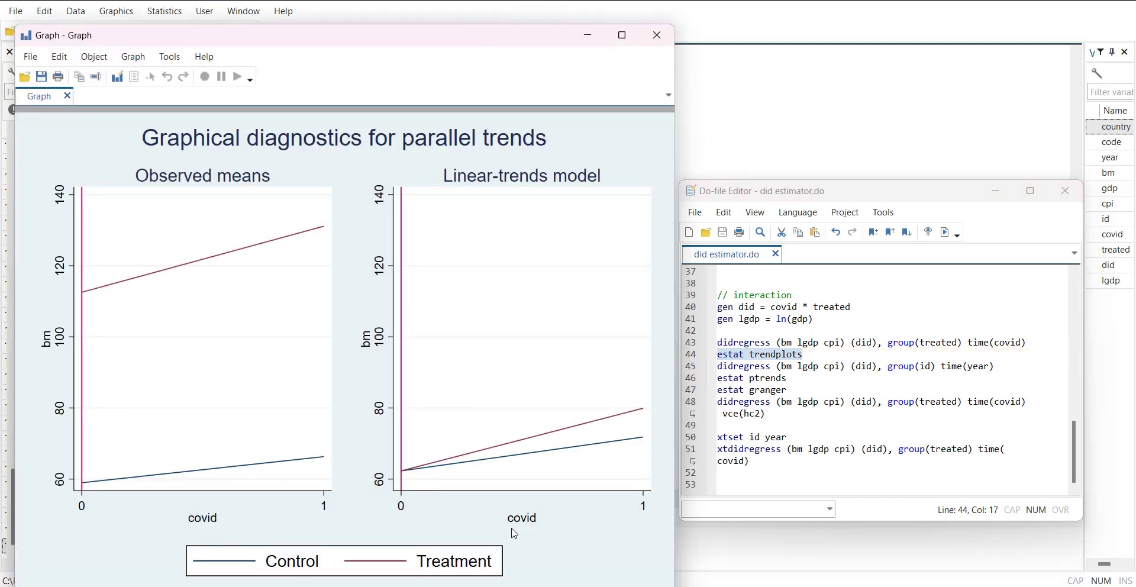
click(657, 36)
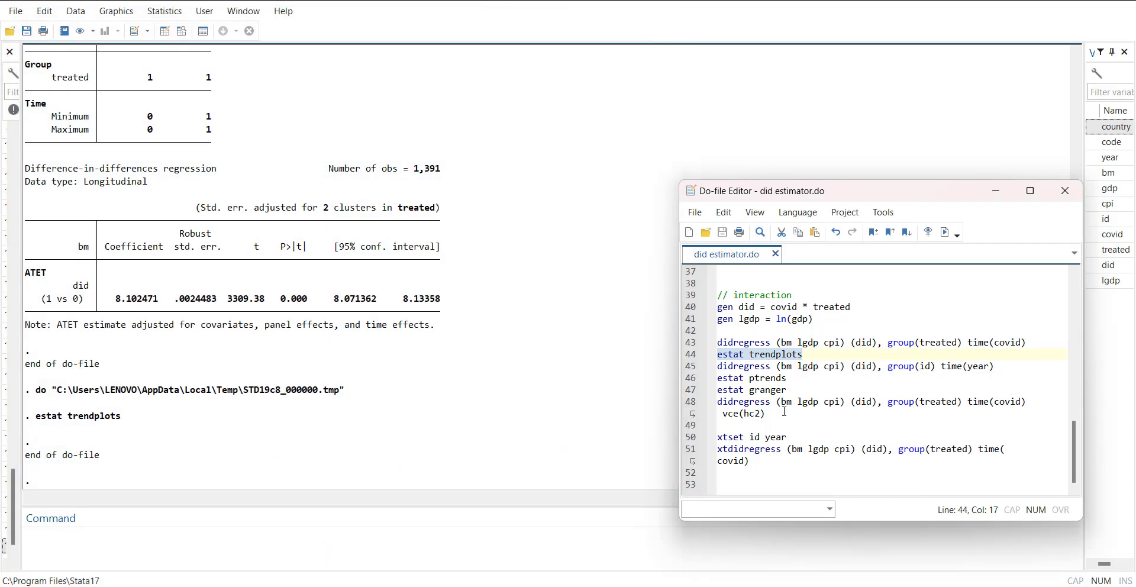